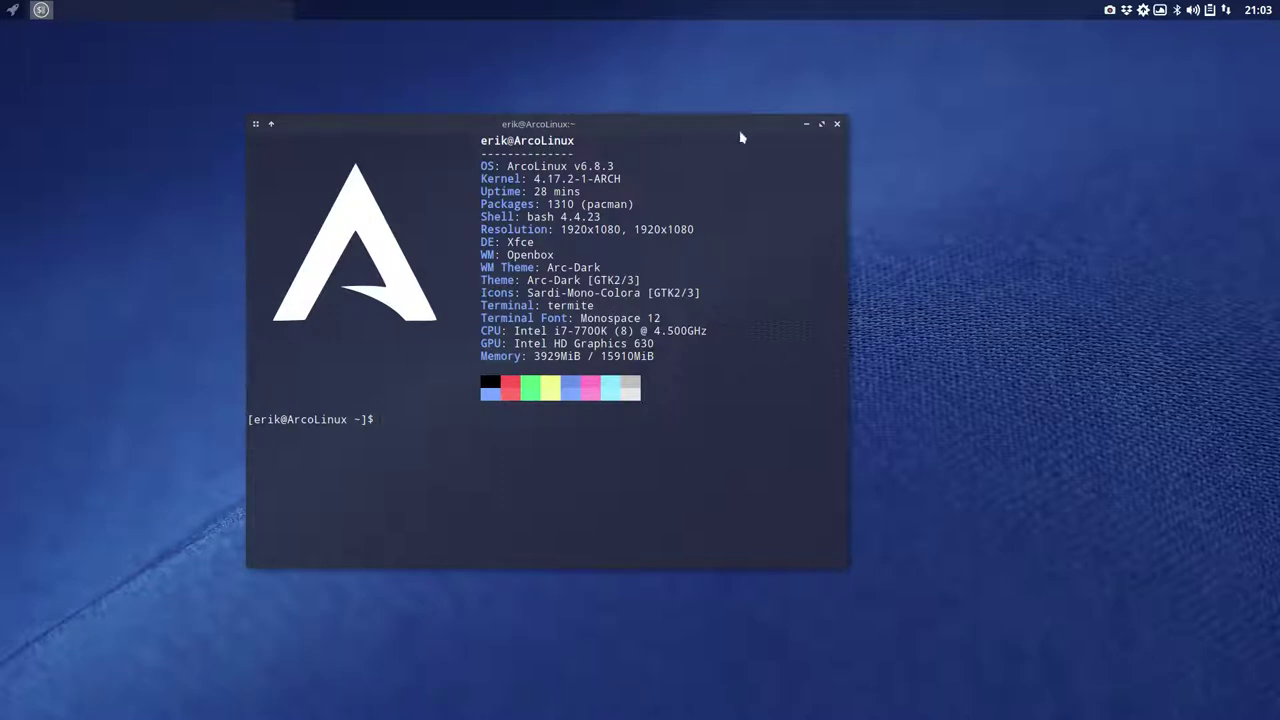
- Close the Termite terminal window that shows the system info summary
{"action": "left_click", "coordinate": [838, 125]}
- Open the Desktop folder in the file manager and preview abstract_towers_2_.jpg
{"action": "right_click", "coordinate": [299, 201]}
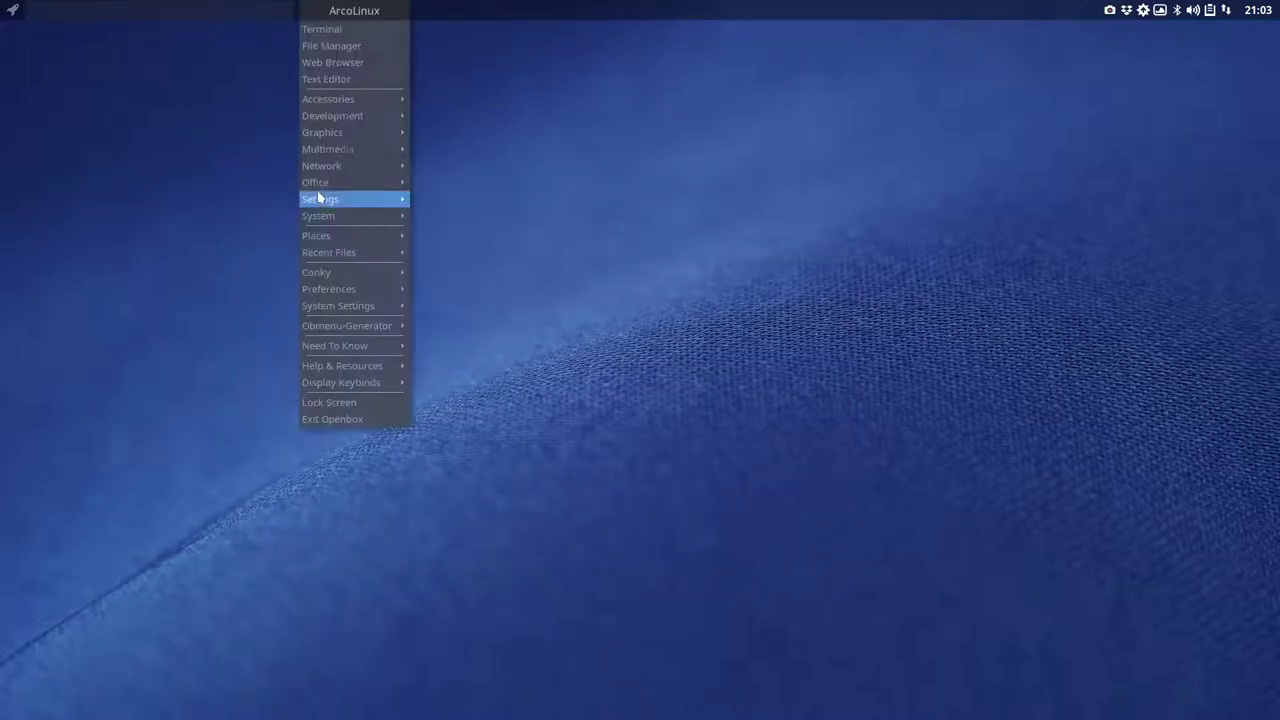
{"action": "left_click", "coordinate": [351, 49]}
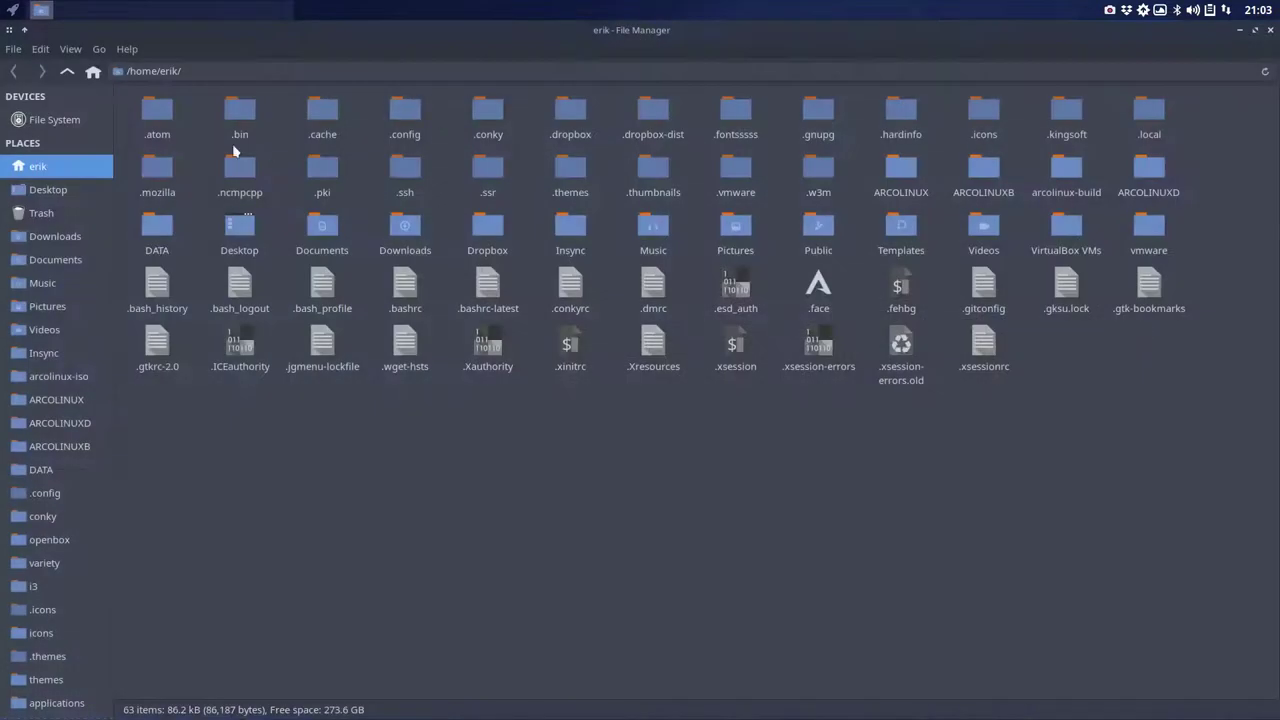
{"action": "left_click", "coordinate": [69, 189]}
{"action": "double_click", "coordinate": [162, 112]}
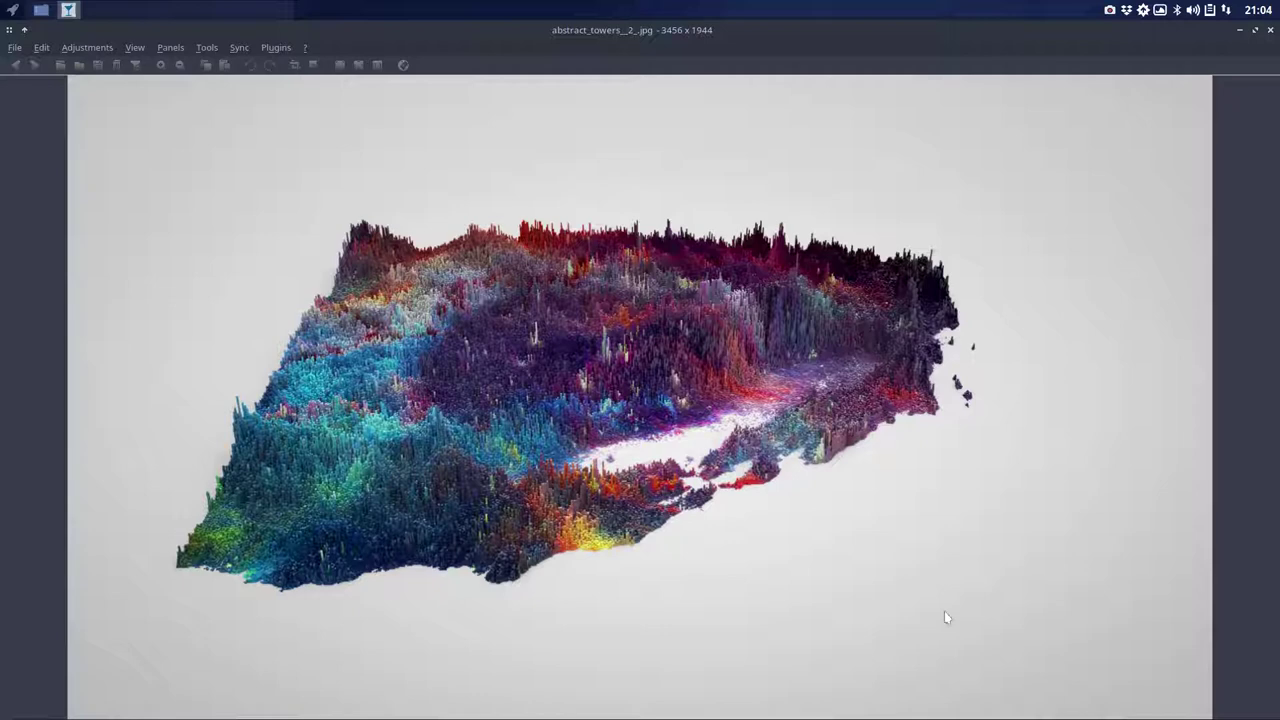
- Close the image preview and open abstract_towers_2_.jpg in GIMP with Open With
{"action": "left_click", "coordinate": [1270, 31]}
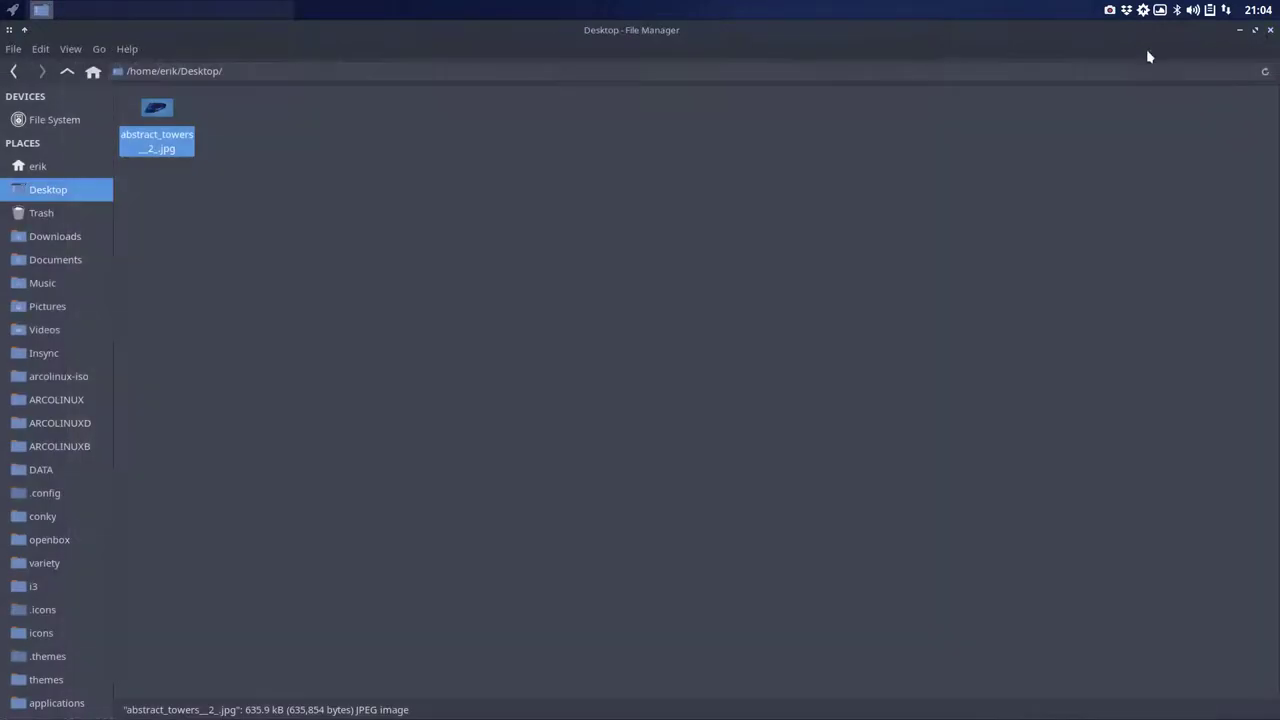
{"action": "right_click", "coordinate": [166, 105]}
{"action": "mouse_move", "coordinate": [208, 135]}
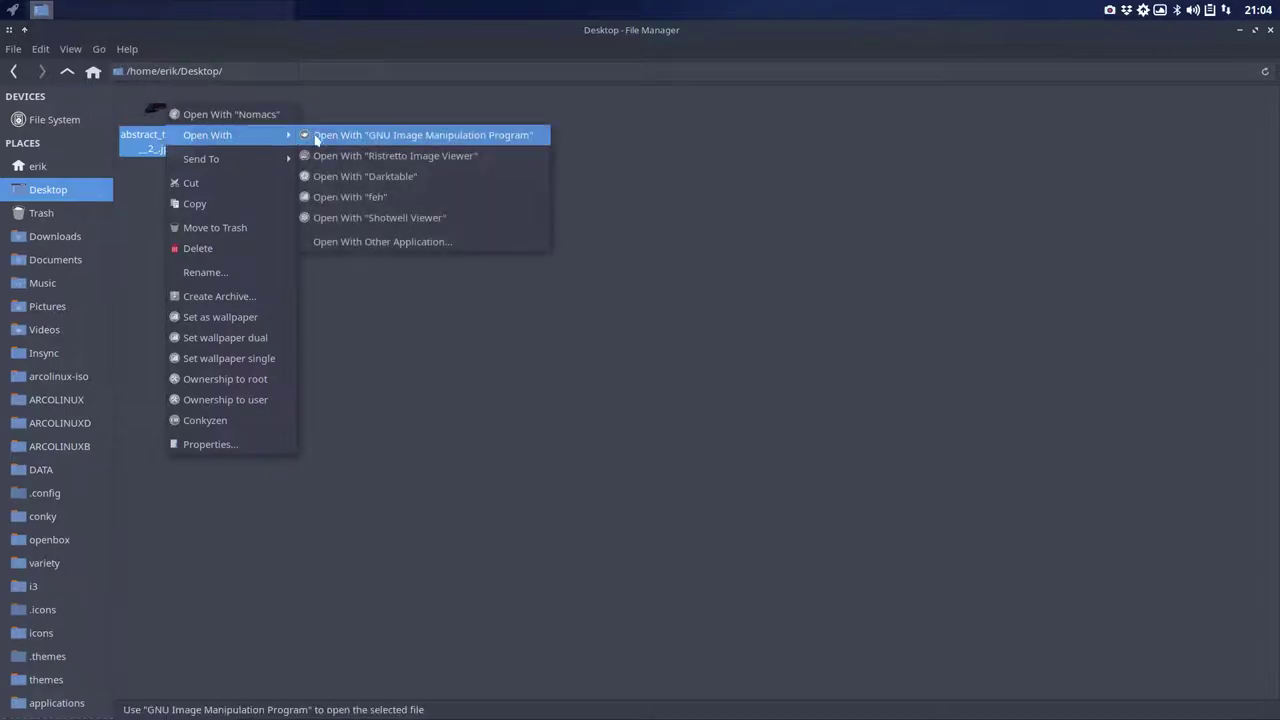
{"action": "left_click", "coordinate": [316, 136]}
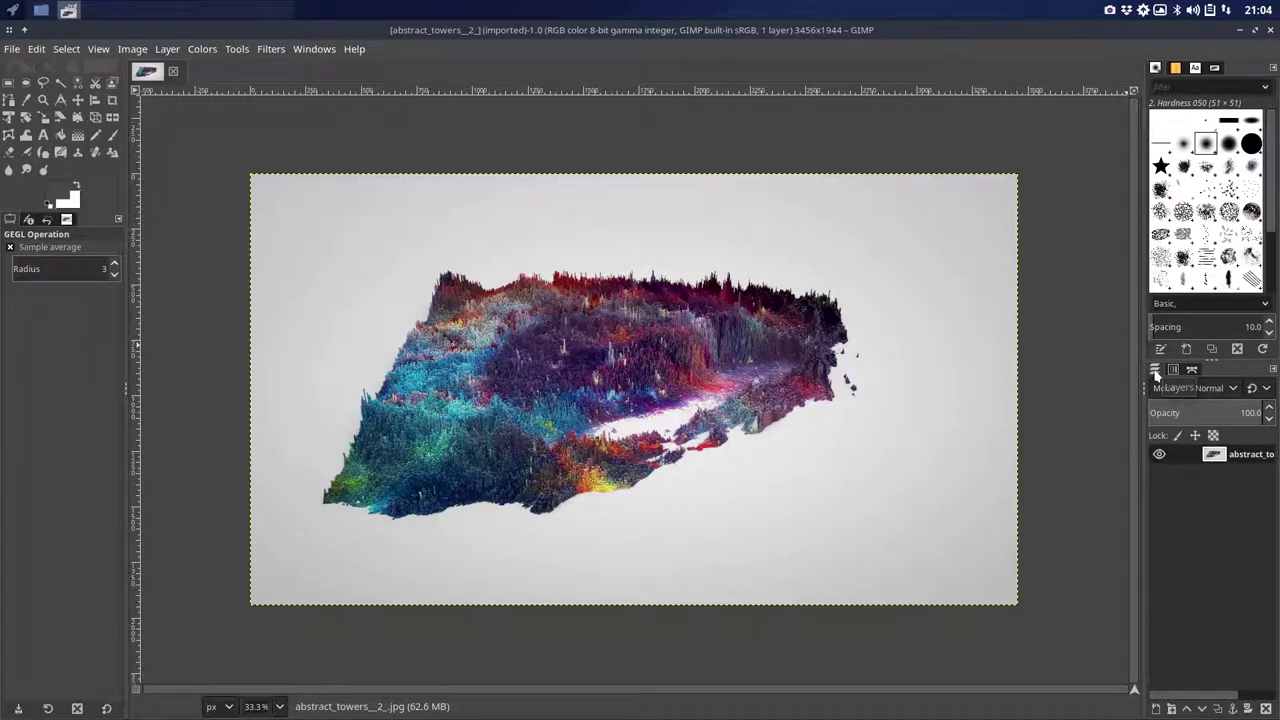
- Create a white-filled layer named 'Layer' and move the towers layer above it
{"action": "left_click", "coordinate": [1156, 708]}
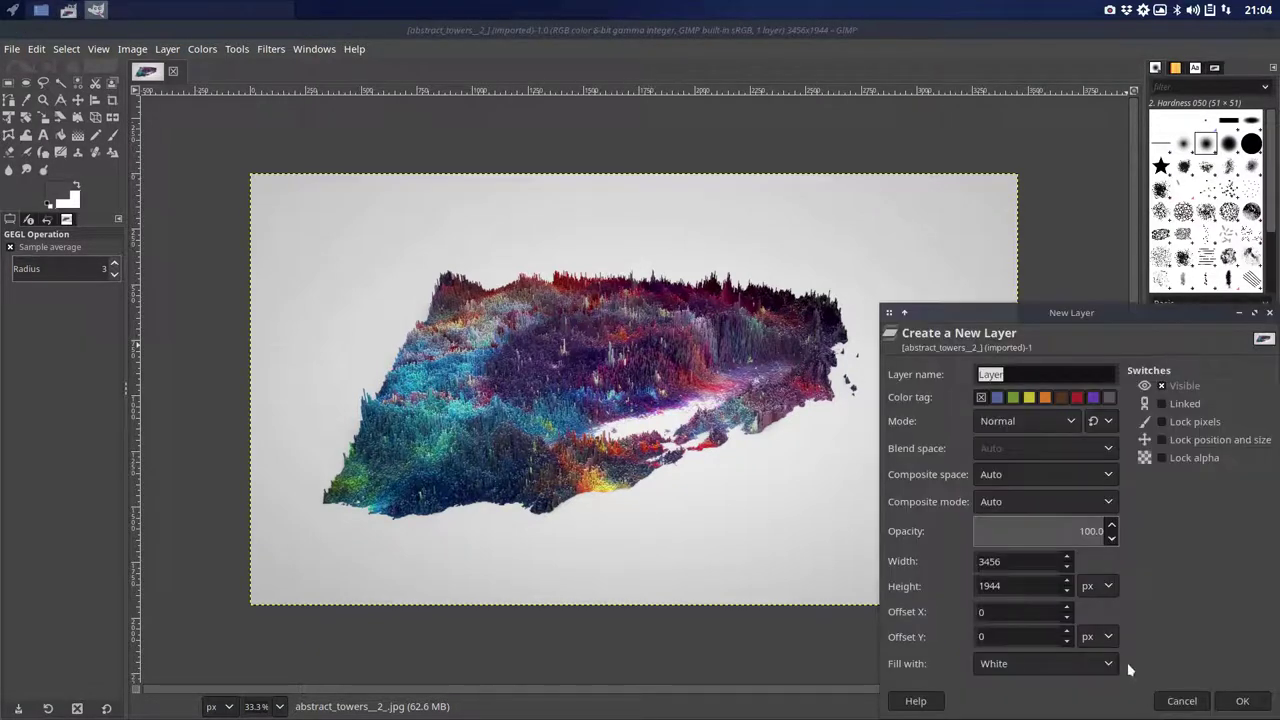
{"action": "left_click", "coordinate": [1010, 666]}
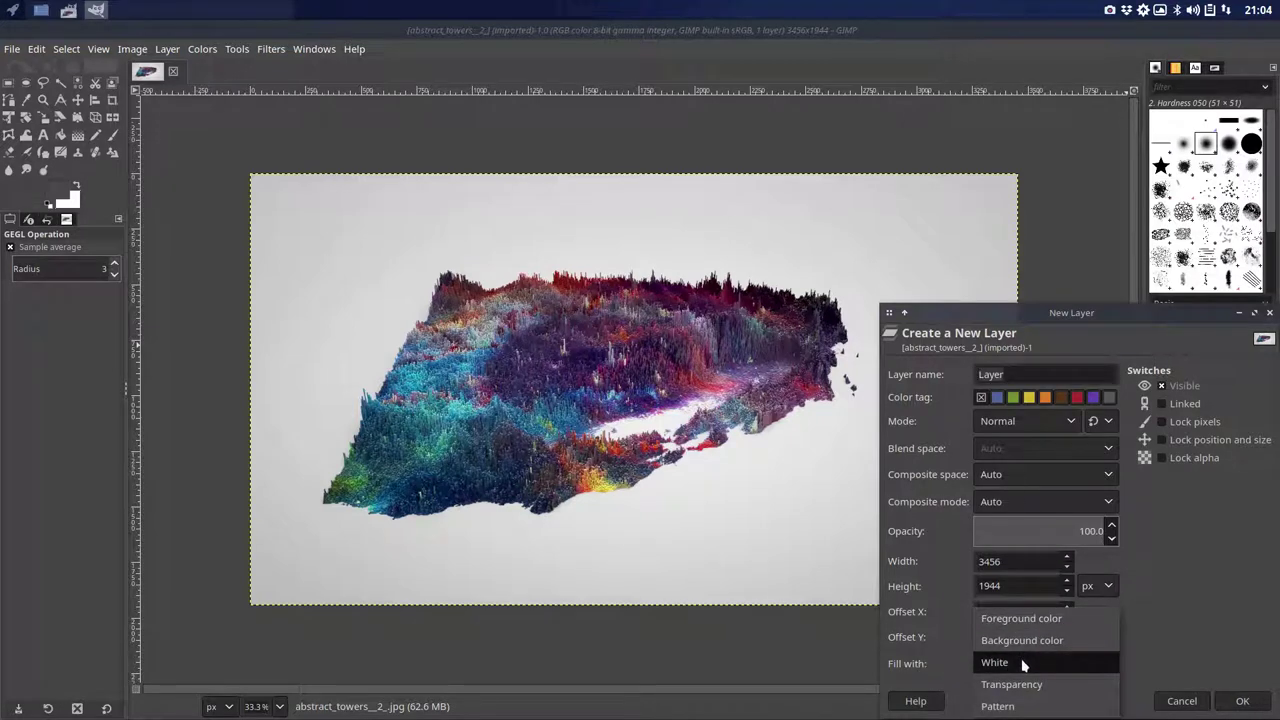
{"action": "left_click", "coordinate": [1022, 663]}
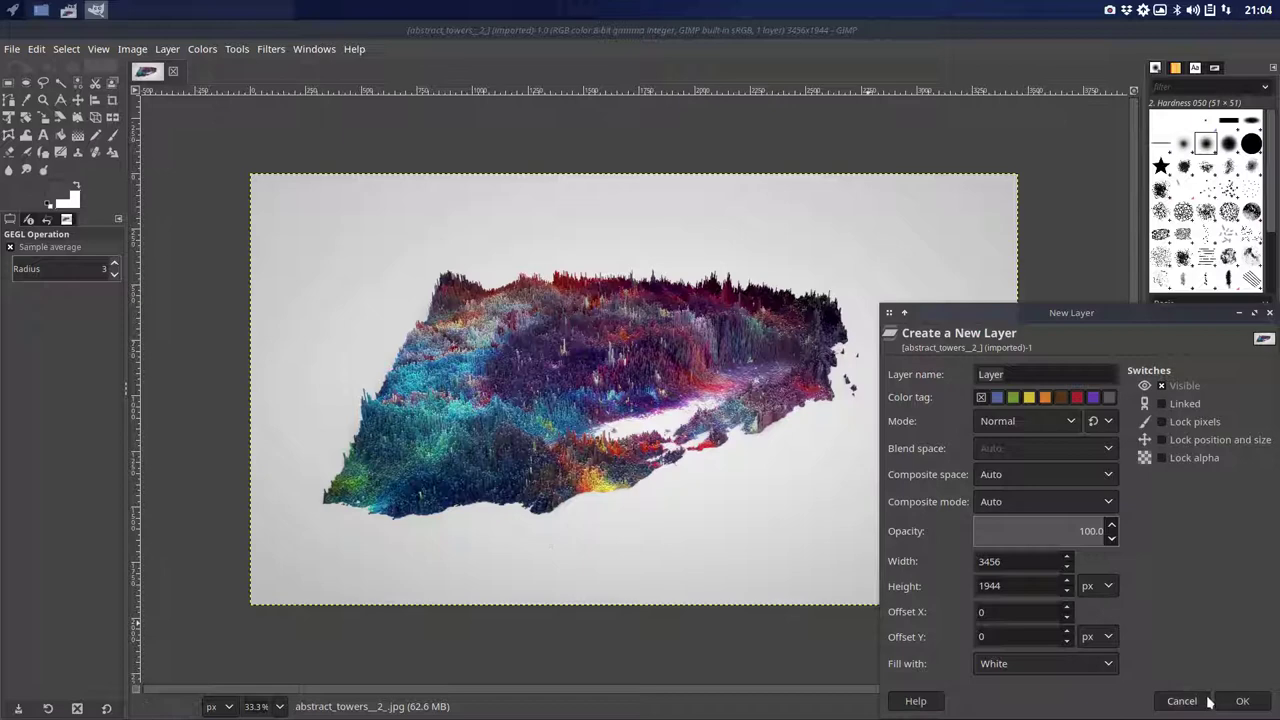
{"action": "left_click", "coordinate": [1240, 701]}
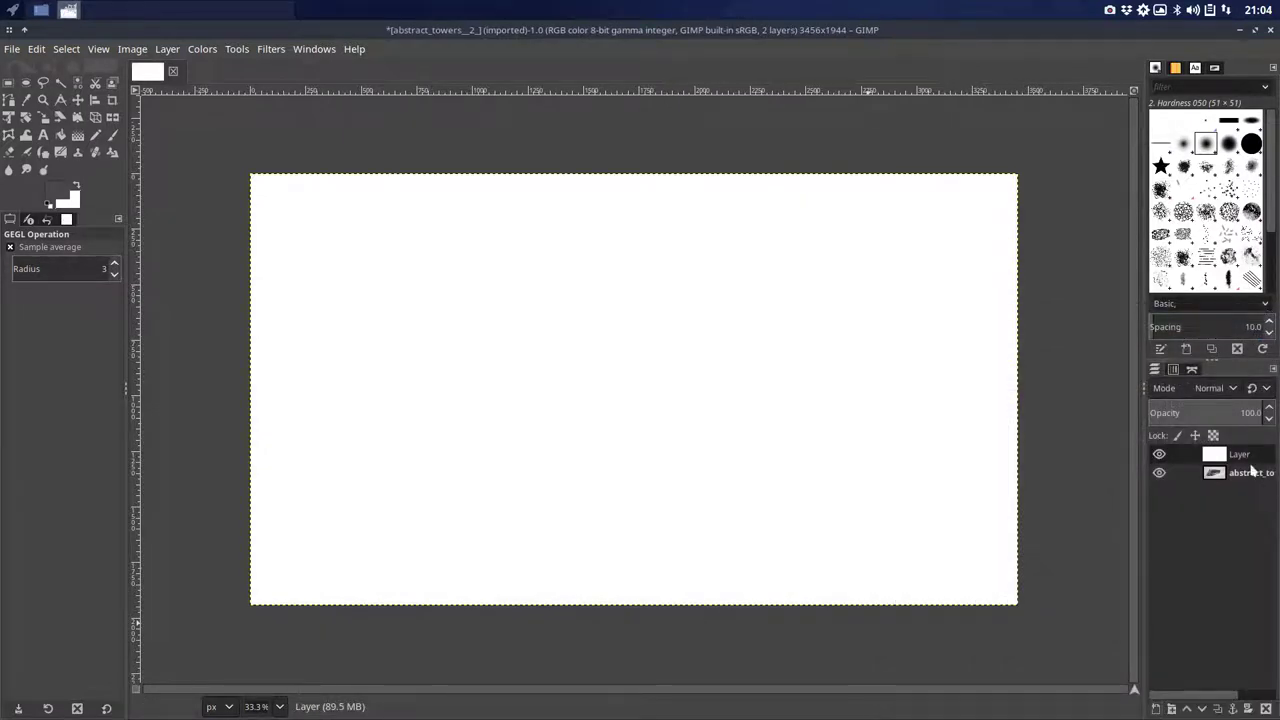
{"action": "left_click_drag", "start_coordinate": [1252, 471], "coordinate": [1242, 455]}
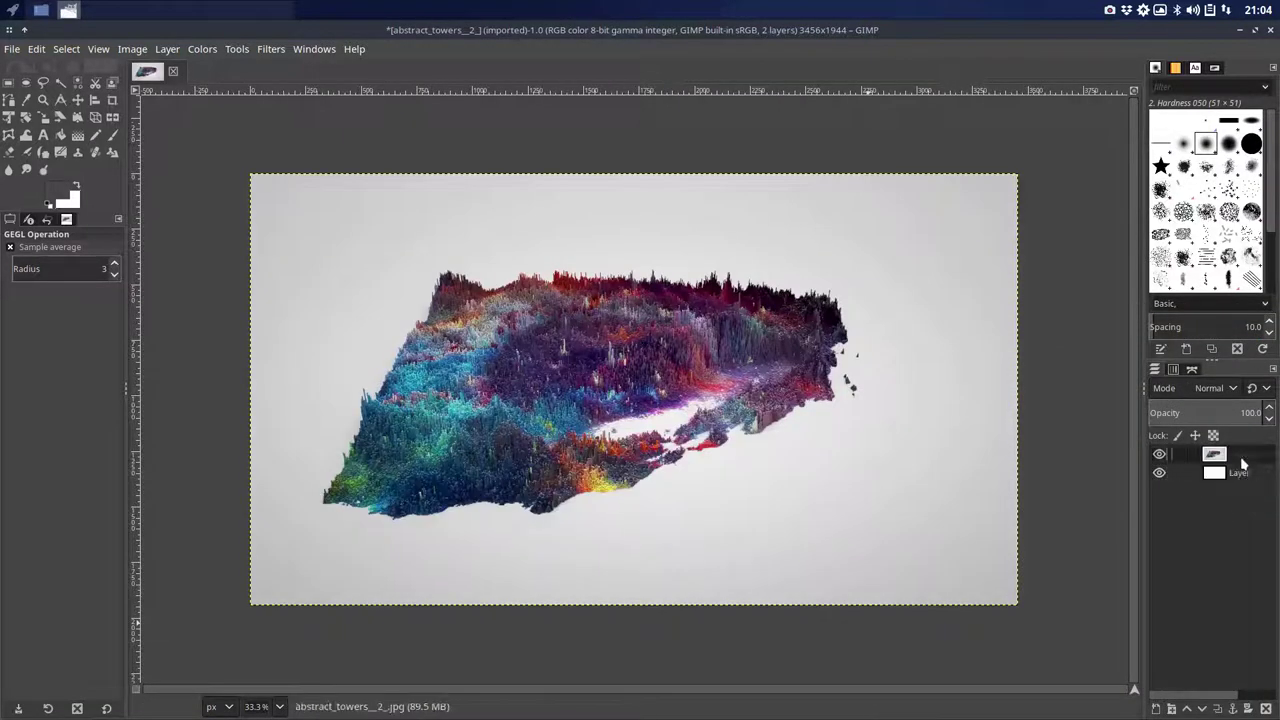
{"action": "mouse_move", "coordinate": [1160, 455]}
{"action": "left_mouse_down"}
{"action": "mouse_move", "coordinate": [1157, 481]}
{"action": "mouse_move", "coordinate": [1159, 455]}
{"action": "left_mouse_up"}
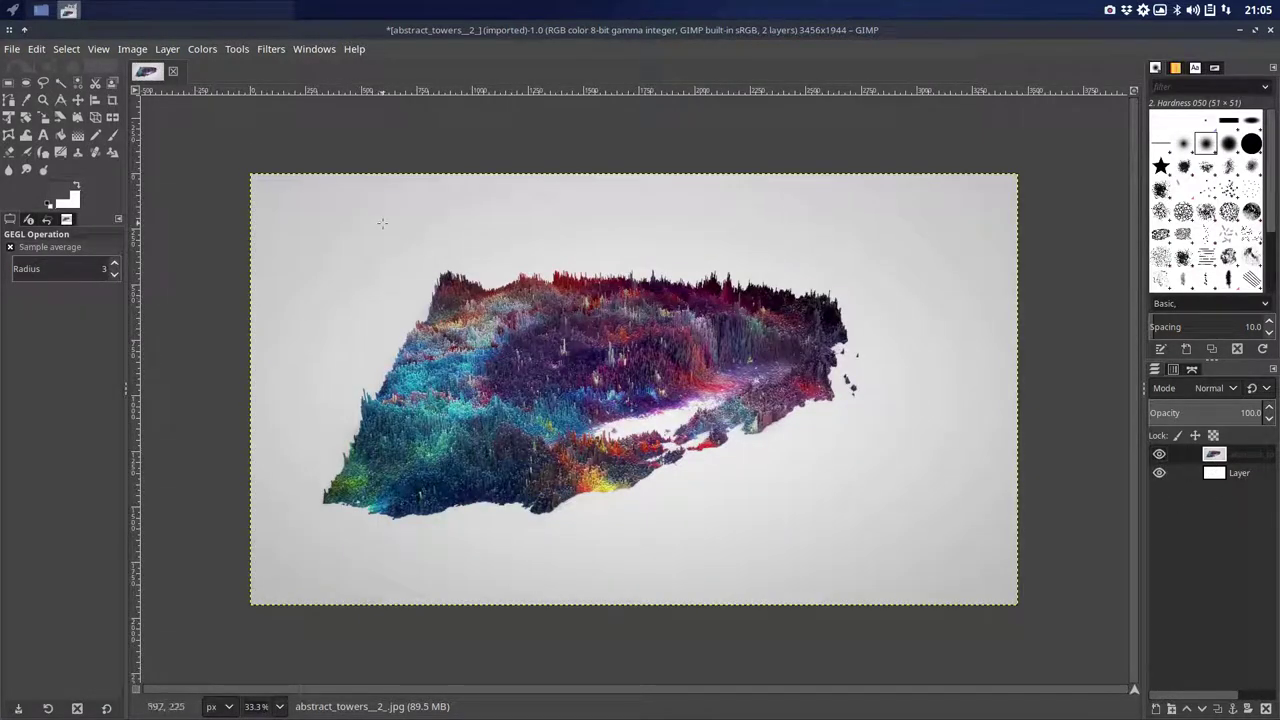
- Add an alpha channel, make the white background transparent with Color to Alpha, and hide the white layer
{"action": "left_click", "coordinate": [168, 49]}
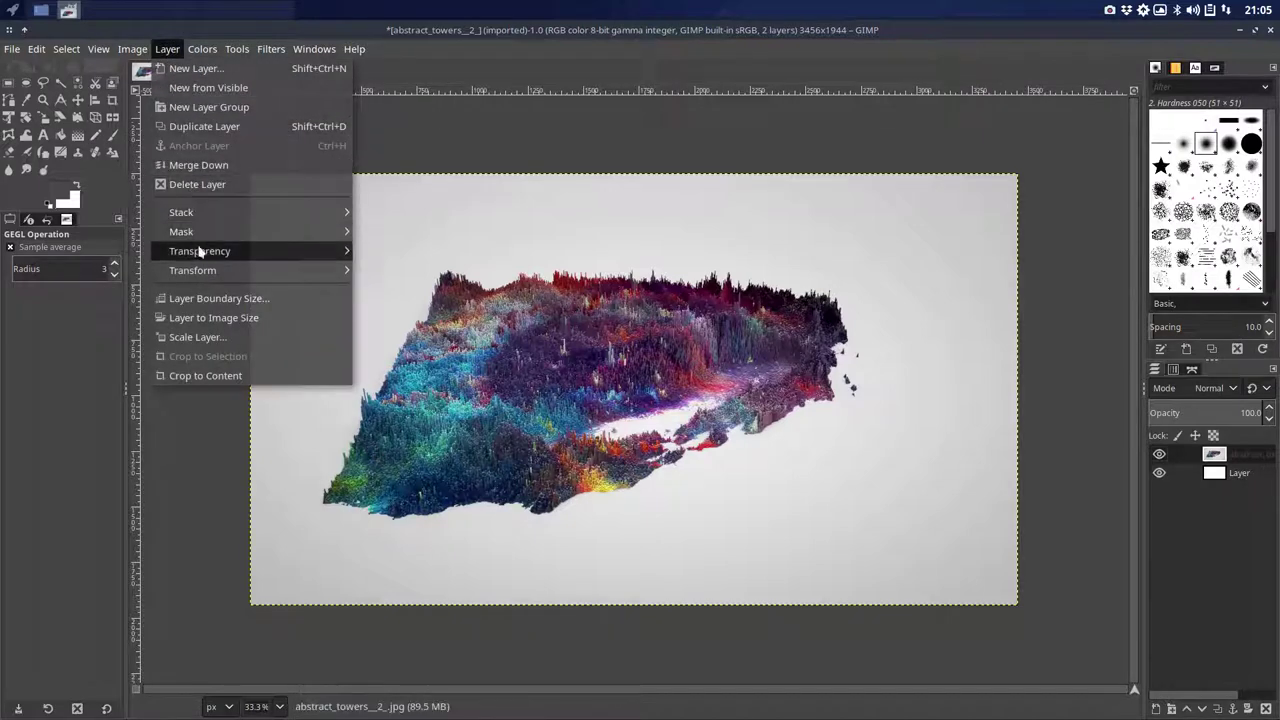
{"action": "mouse_move", "coordinate": [200, 251]}
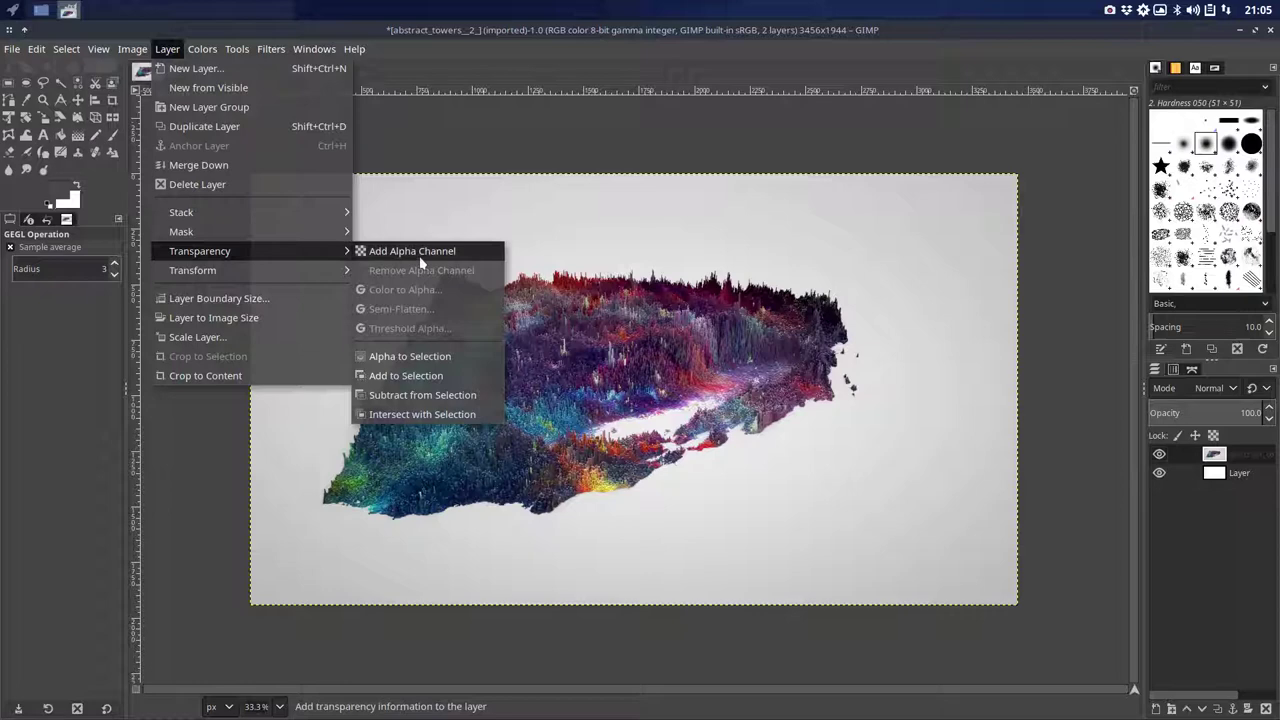
{"action": "left_click", "coordinate": [419, 254]}
{"action": "left_click", "coordinate": [167, 50]}
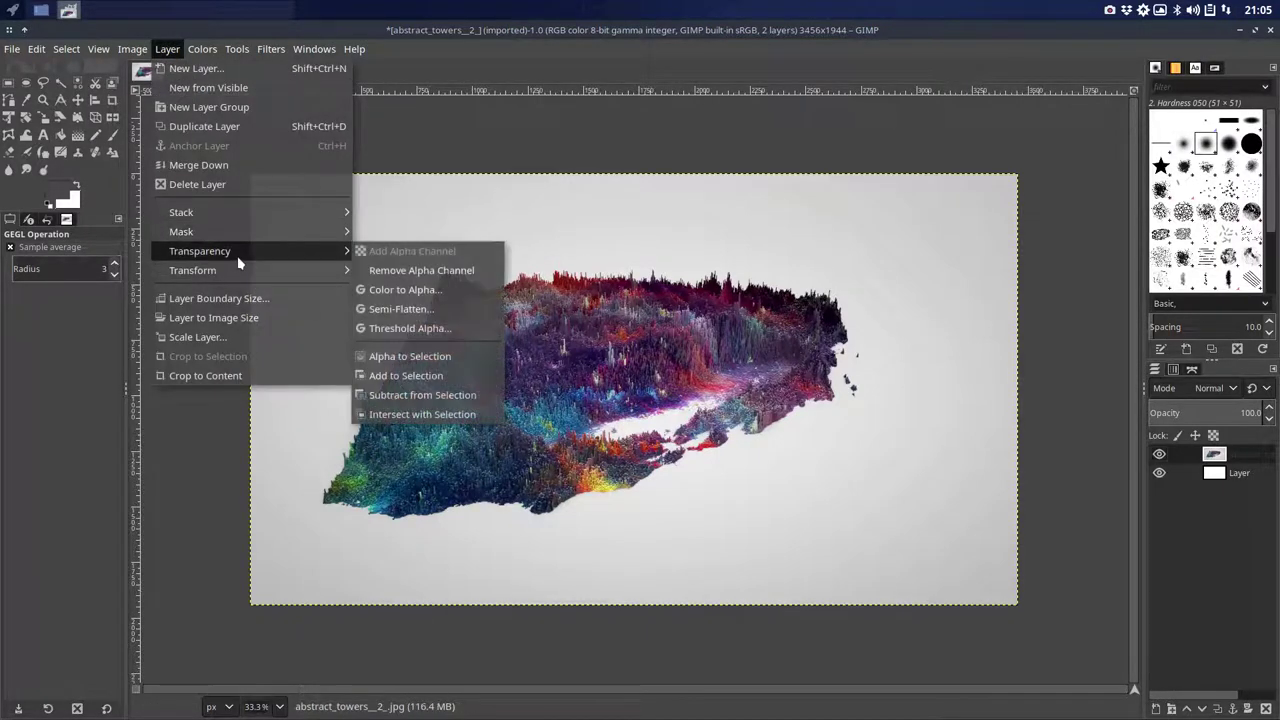
{"action": "left_click", "coordinate": [420, 290]}
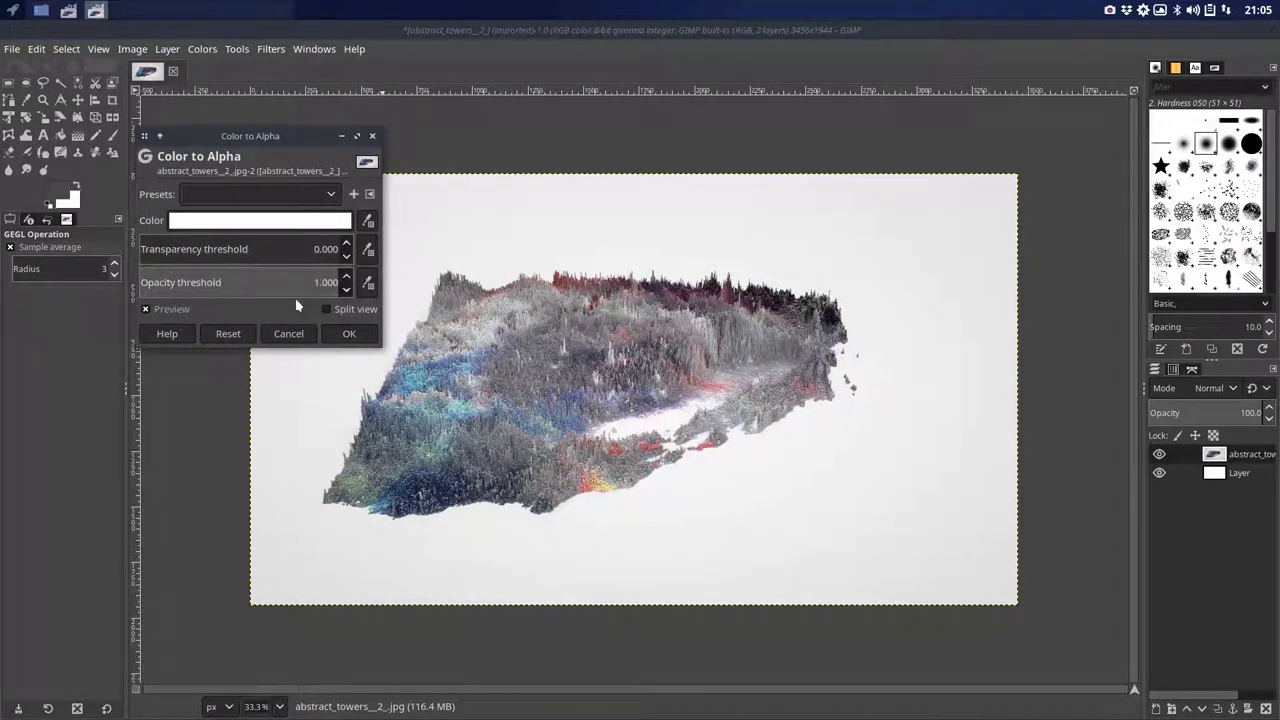
{"action": "left_click", "coordinate": [343, 336]}
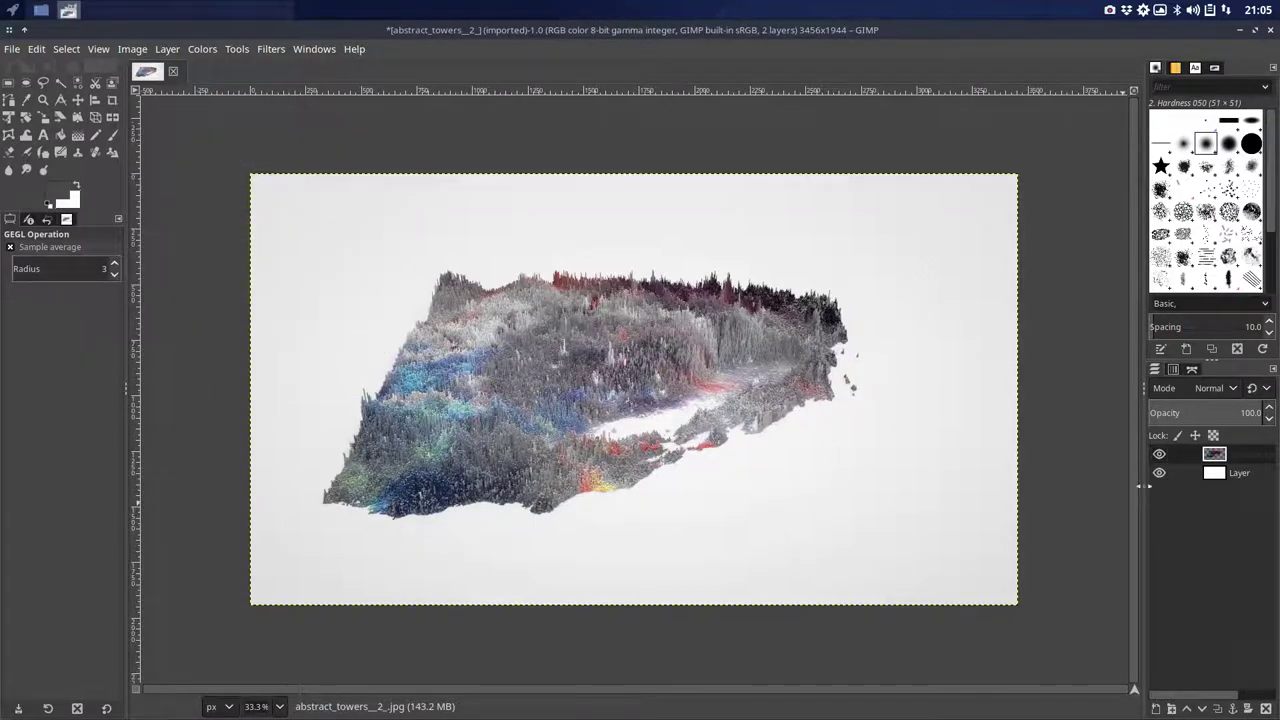
{"action": "left_click", "coordinate": [1158, 476]}
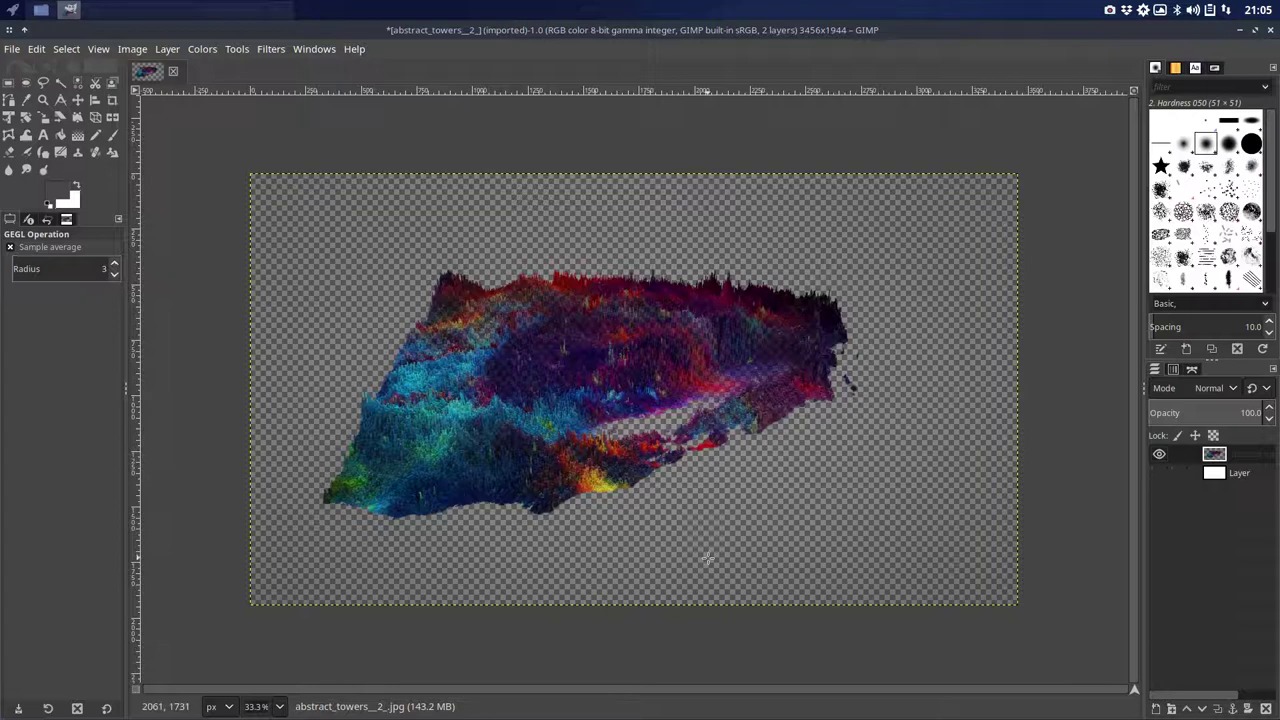
- With the Eraser, zoom in on the towers' right edge, erase a stray speck, then undo it
{"action": "left_click", "coordinate": [9, 153]}
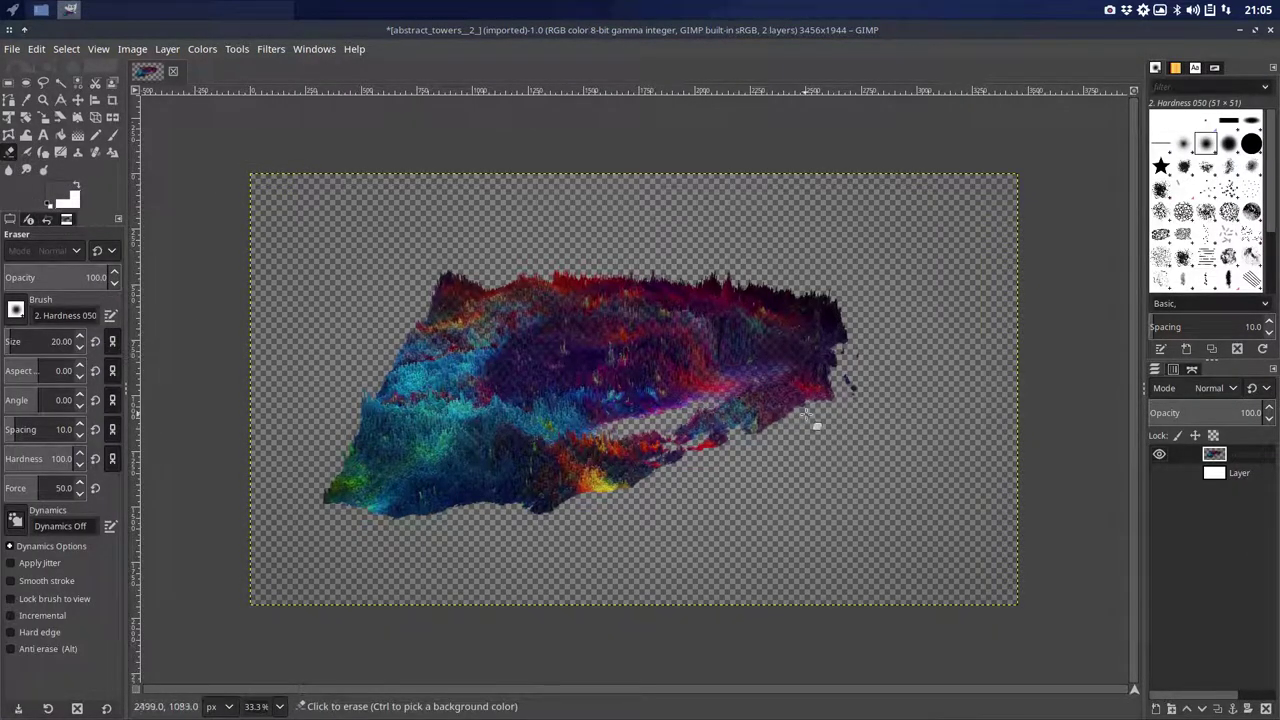
{"action": "scroll", "coordinate": [858, 398], "scroll_direction": "up", "scroll_amount": 3, "text": "ctrl"}
{"action": "scroll", "coordinate": [858, 395], "scroll_direction": "up", "scroll_amount": 2, "text": "ctrl"}
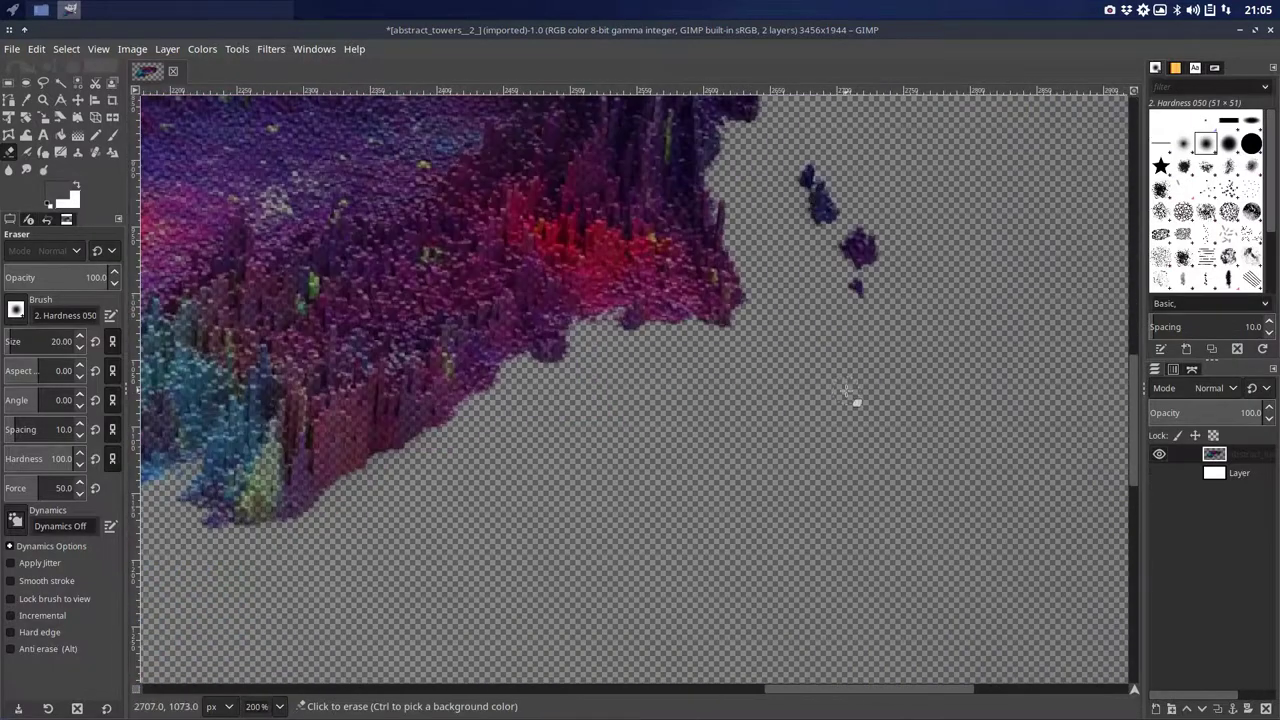
{"action": "scroll", "coordinate": [858, 348], "scroll_direction": "up", "scroll_amount": 3}
{"action": "scroll", "coordinate": [858, 348], "scroll_direction": "down", "scroll_amount": 5}
{"action": "scroll", "coordinate": [854, 346], "scroll_direction": "up", "scroll_amount": 2}
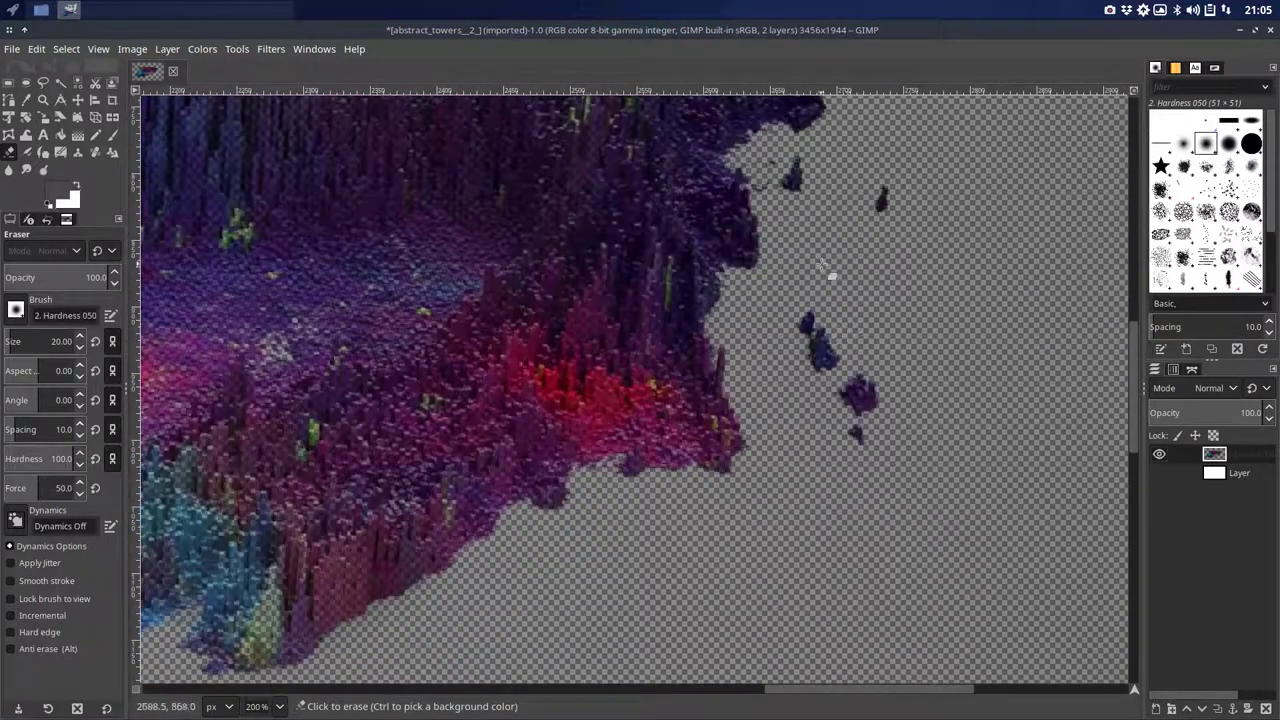
{"action": "mouse_move", "coordinate": [794, 178]}
{"action": "left_mouse_down"}
{"action": "mouse_move", "coordinate": [777, 177]}
{"action": "mouse_move", "coordinate": [780, 192]}
{"action": "mouse_move", "coordinate": [860, 184]}
{"action": "mouse_move", "coordinate": [889, 212]}
{"action": "left_mouse_up"}
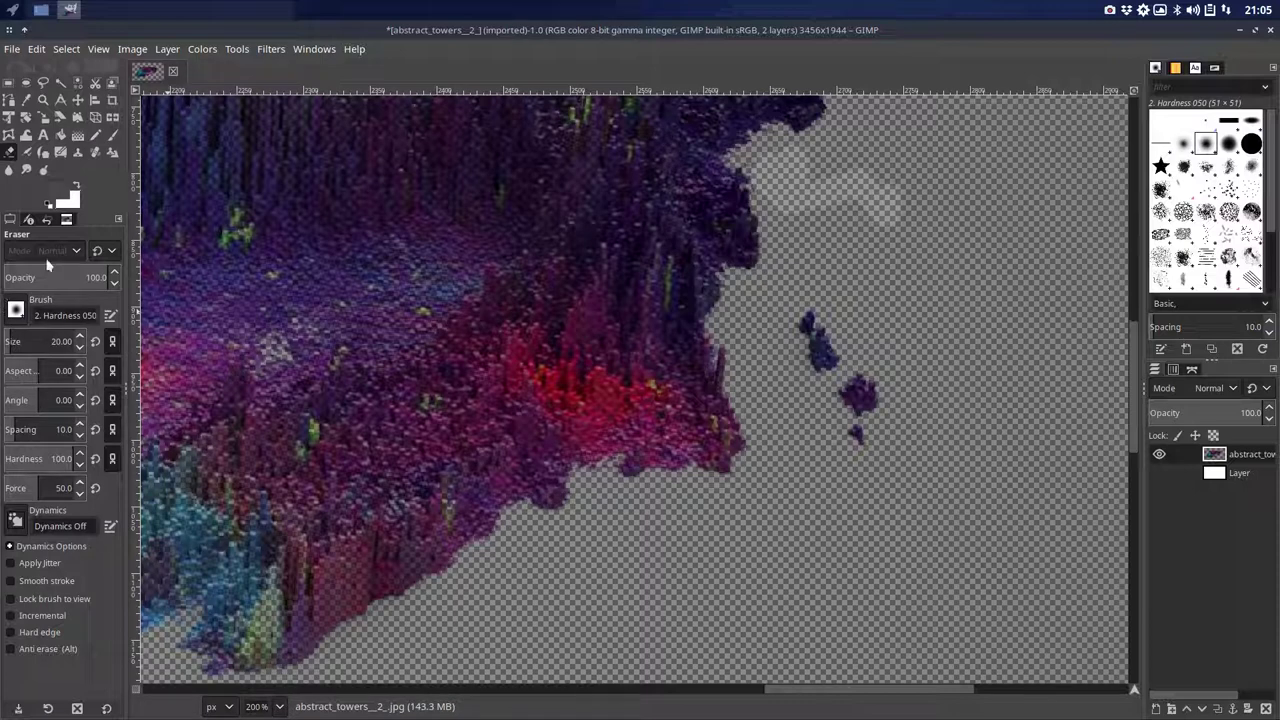
{"action": "key", "text": "ctrl+z"}
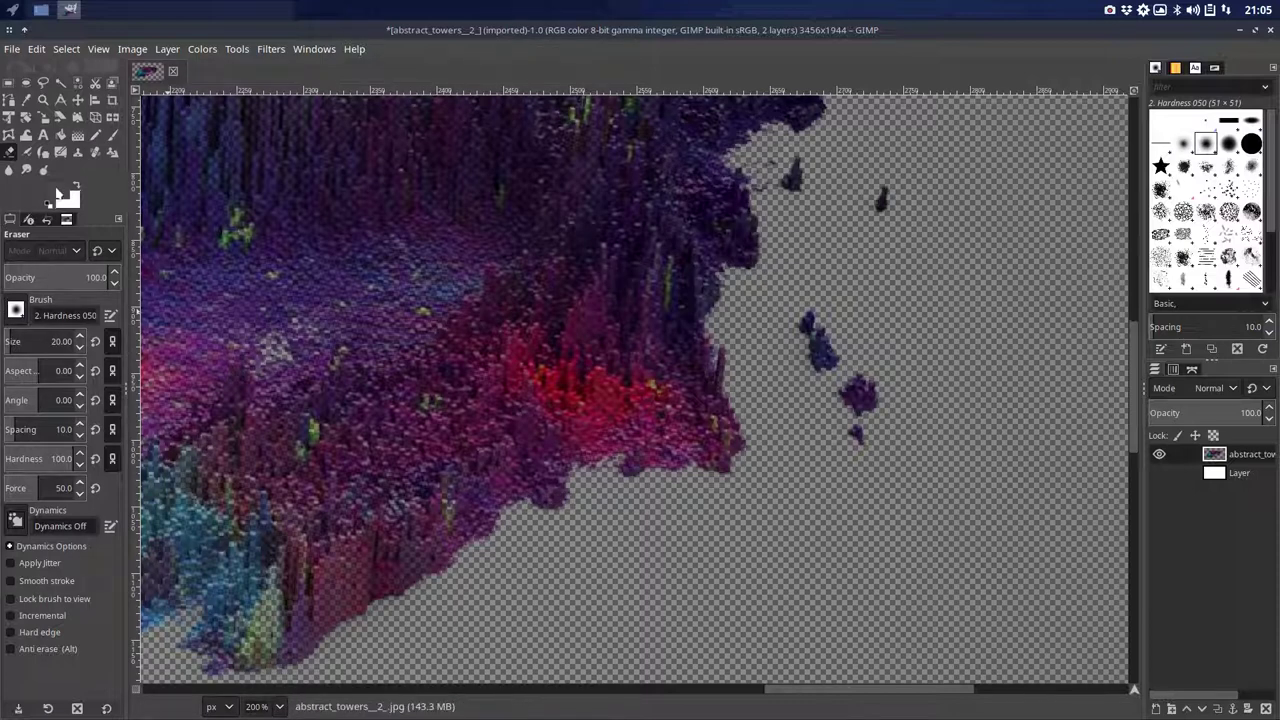
- Set the foreground colour to grey 5a5a5a, then trial-erase a speck beside the towers and undo
{"action": "left_click", "coordinate": [62, 192]}
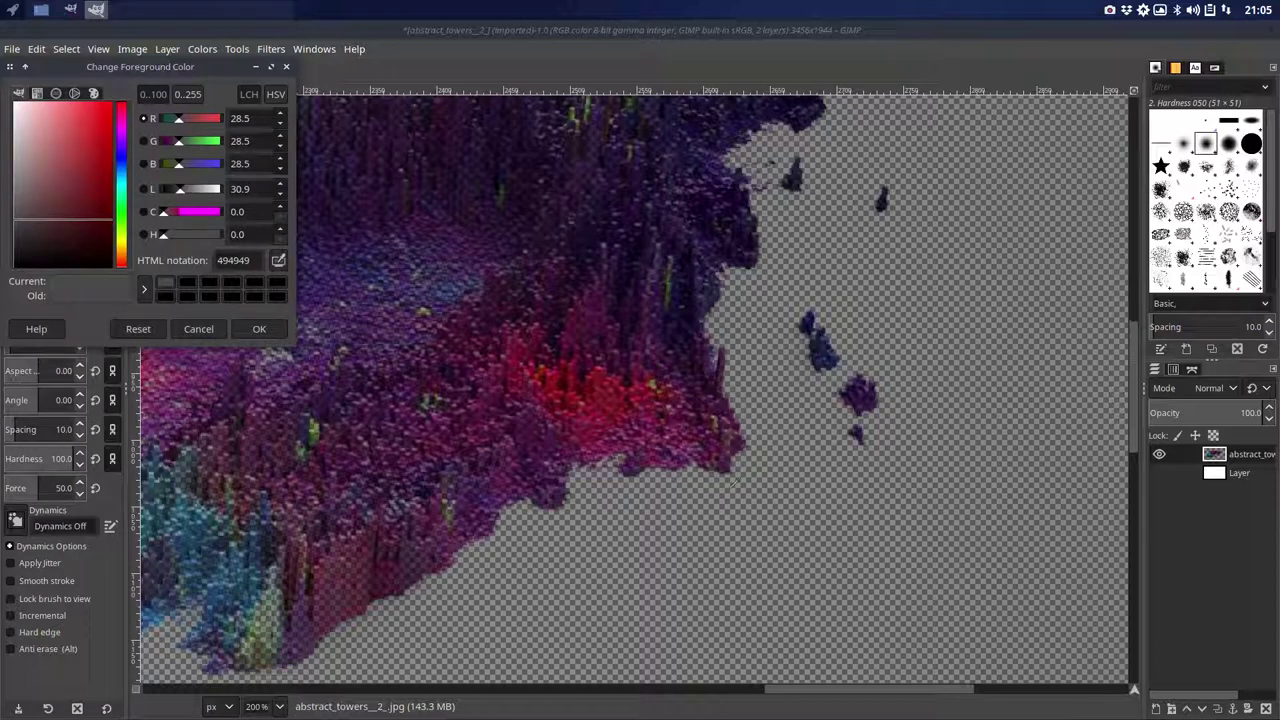
{"action": "left_click", "coordinate": [863, 521]}
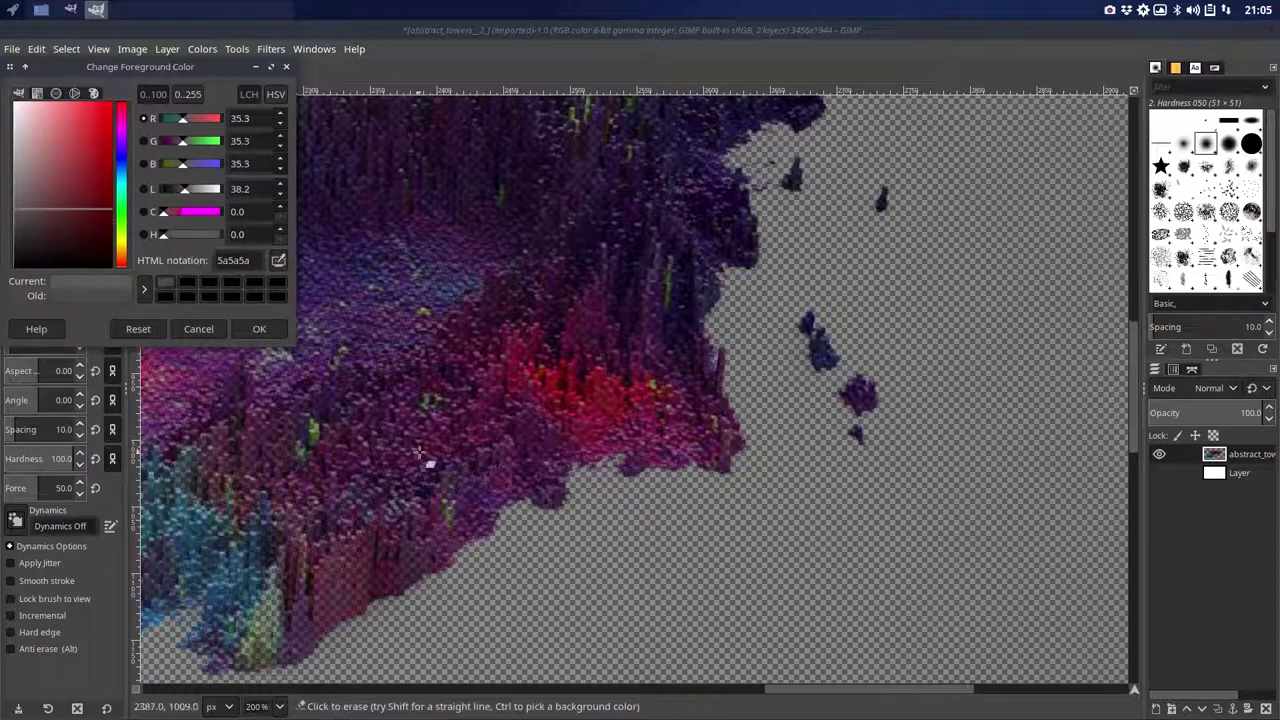
{"action": "left_click", "coordinate": [257, 329]}
{"action": "left_click_drag", "start_coordinate": [884, 186], "coordinate": [888, 240]}
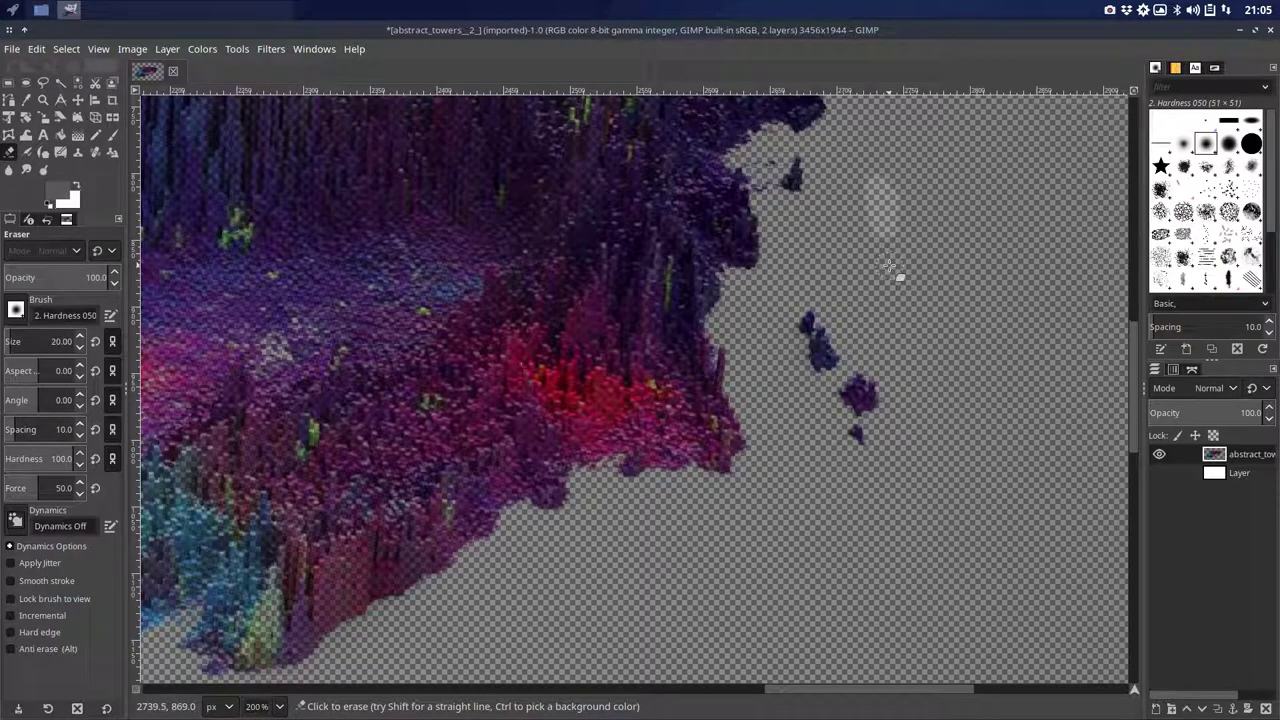
{"action": "key", "text": "ctrl+z"}
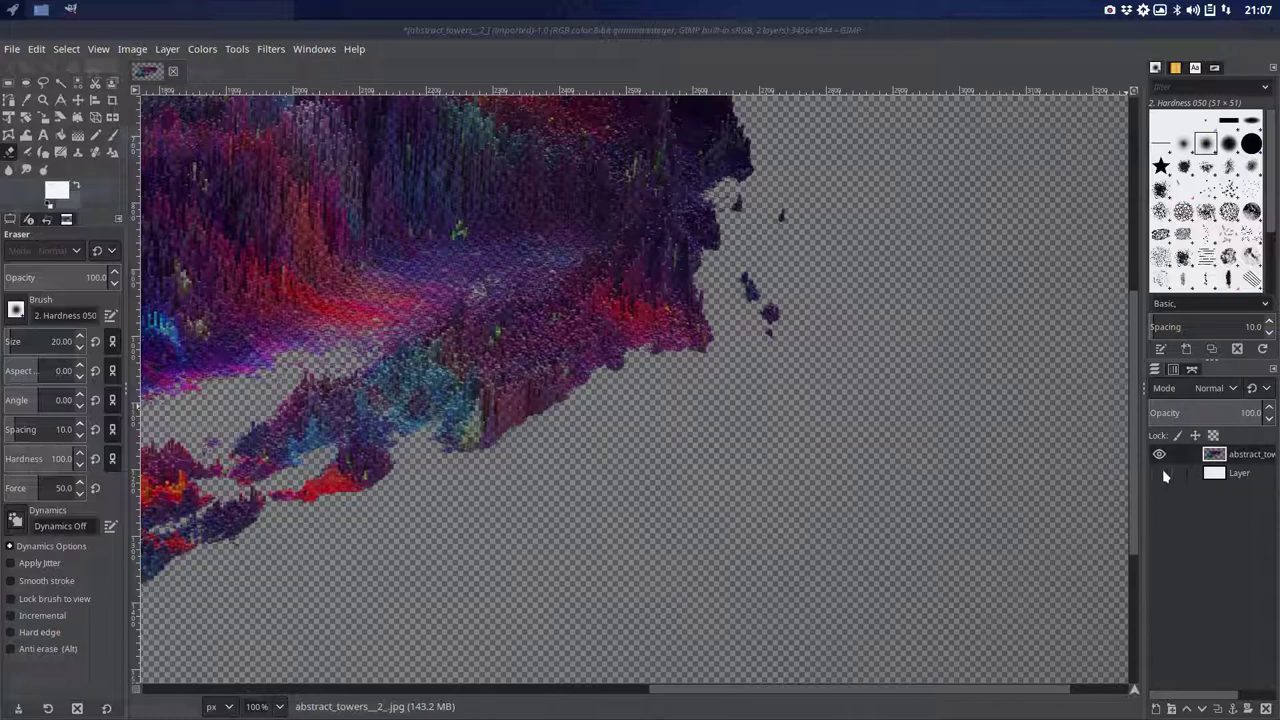
- Start a new layer and set the foreground colour to a dark grey
{"action": "left_click", "coordinate": [1157, 709]}
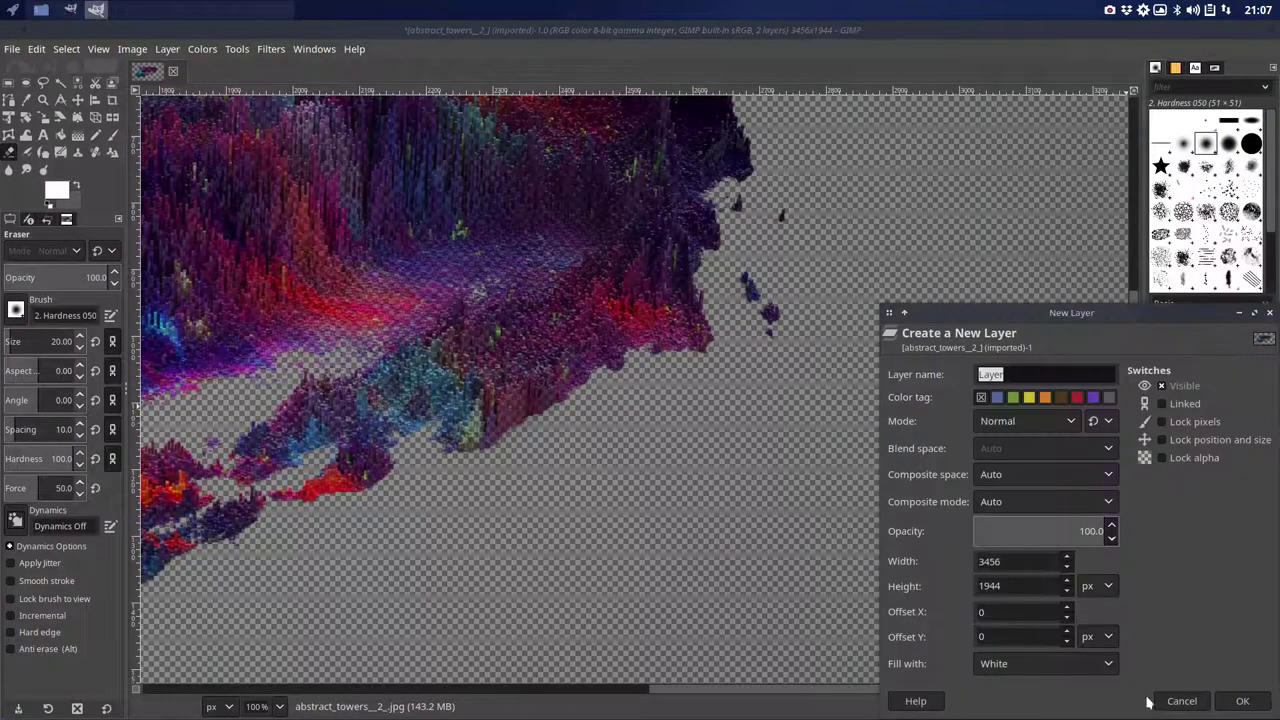
{"action": "left_click", "coordinate": [1014, 668]}
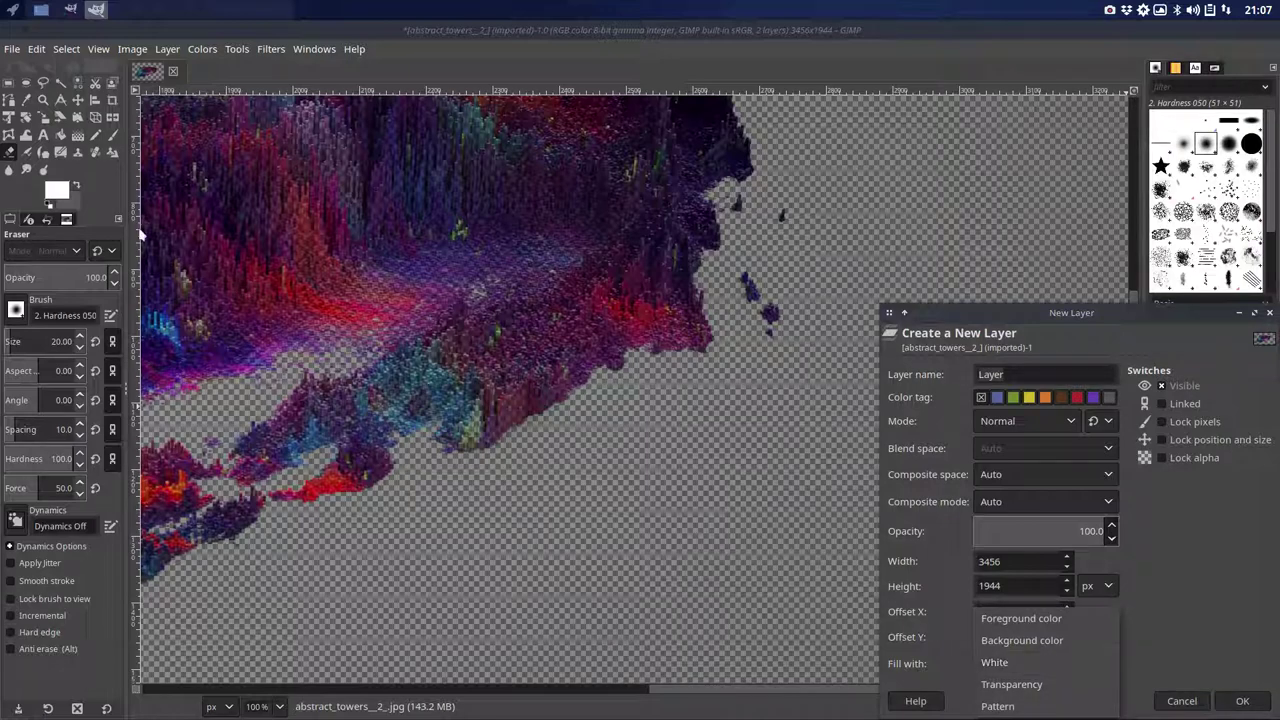
{"action": "left_click", "coordinate": [76, 190]}
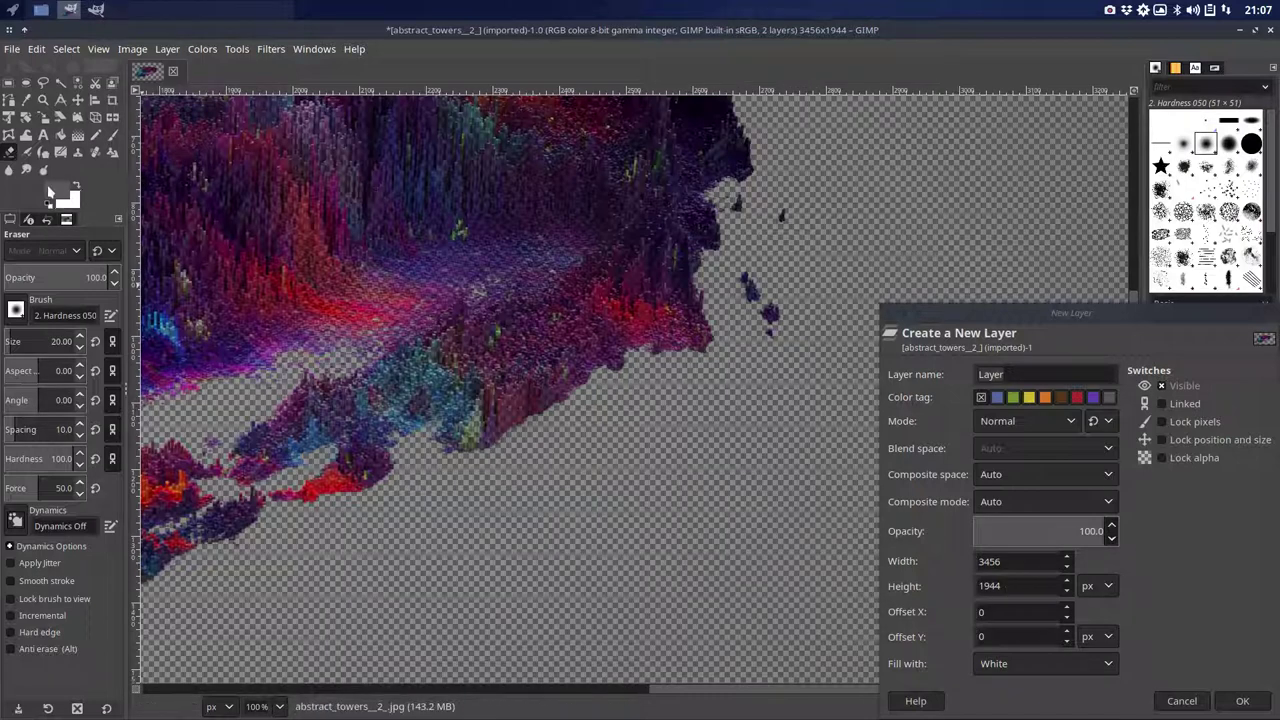
{"action": "left_click", "coordinate": [53, 192]}
{"action": "left_click", "coordinate": [24, 232]}
{"action": "left_click_drag", "start_coordinate": [24, 232], "coordinate": [19, 230]}
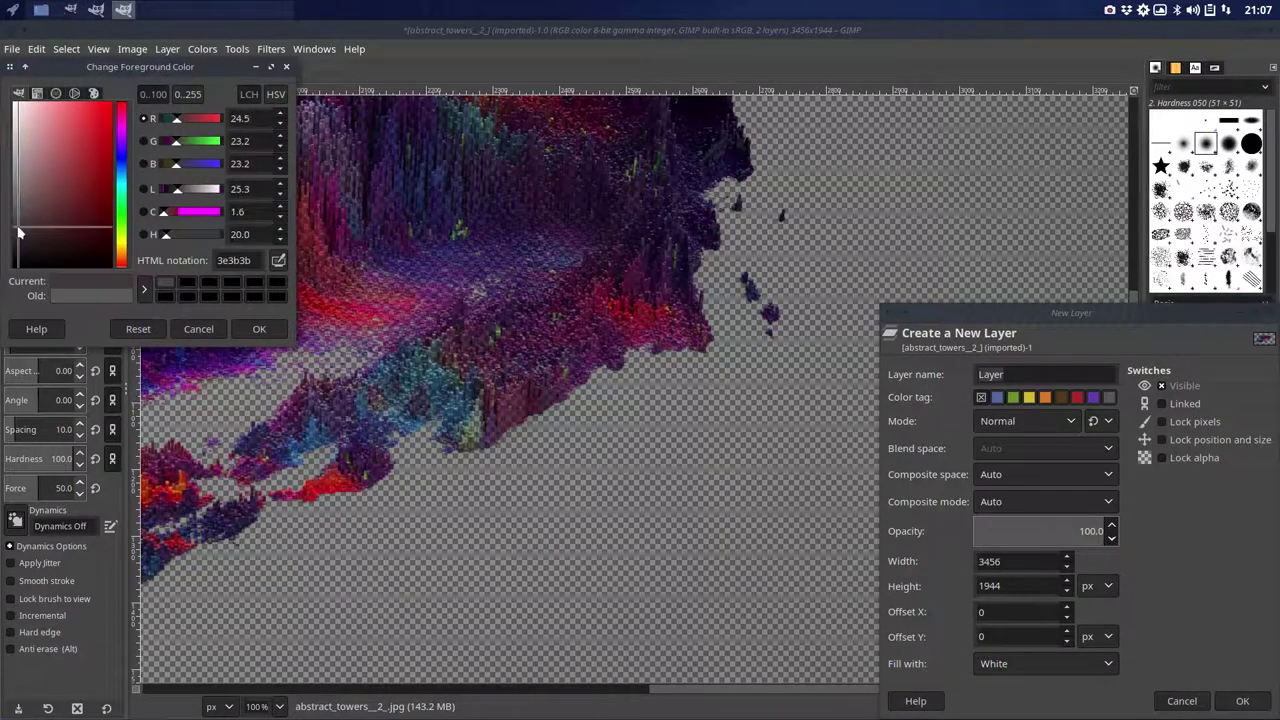
{"action": "left_click", "coordinate": [259, 328]}
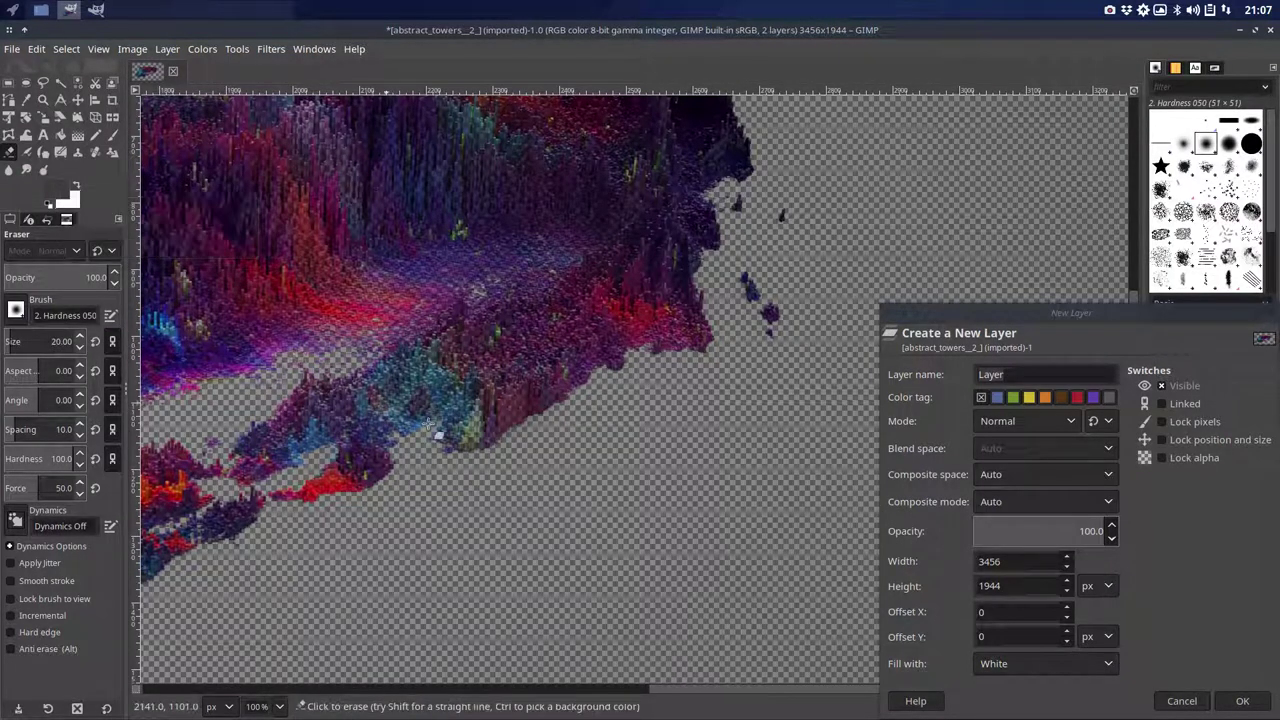
- Create Layer #1 filled with the dark grey foreground colour
{"action": "left_click", "coordinate": [1085, 663]}
{"action": "left_click", "coordinate": [1082, 667]}
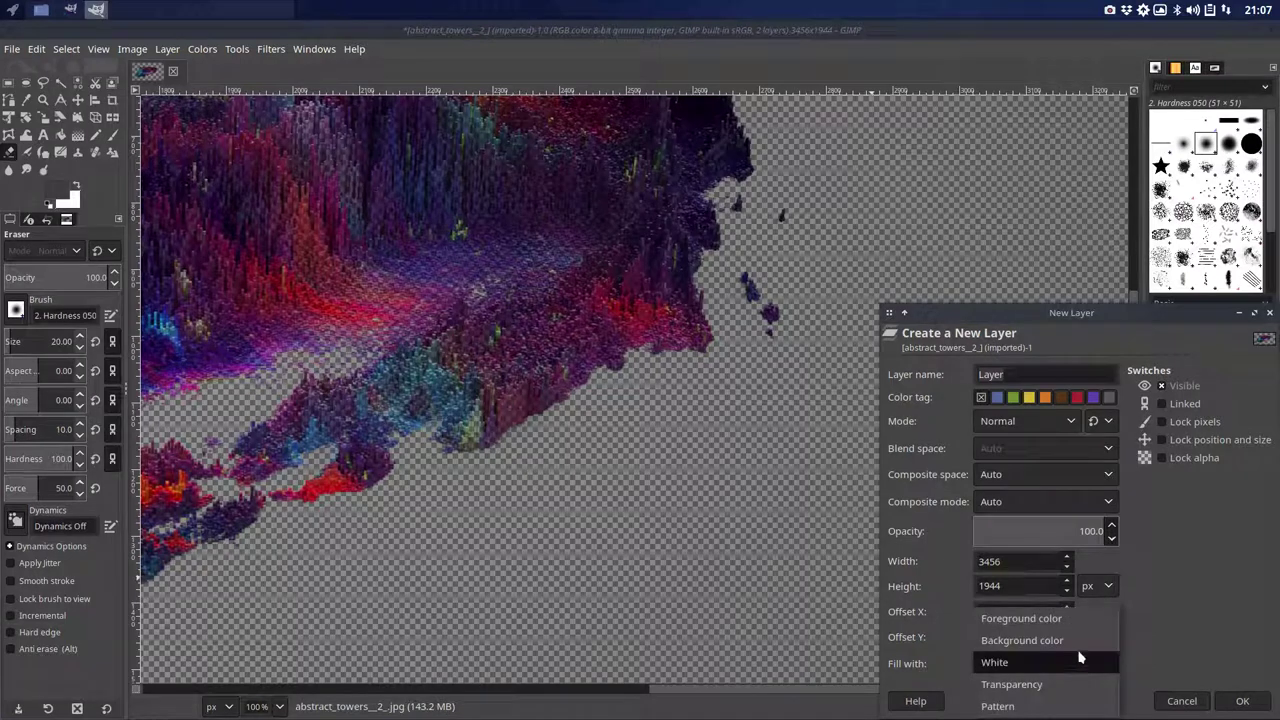
{"action": "left_click", "coordinate": [1071, 625]}
{"action": "left_click", "coordinate": [1240, 701]}
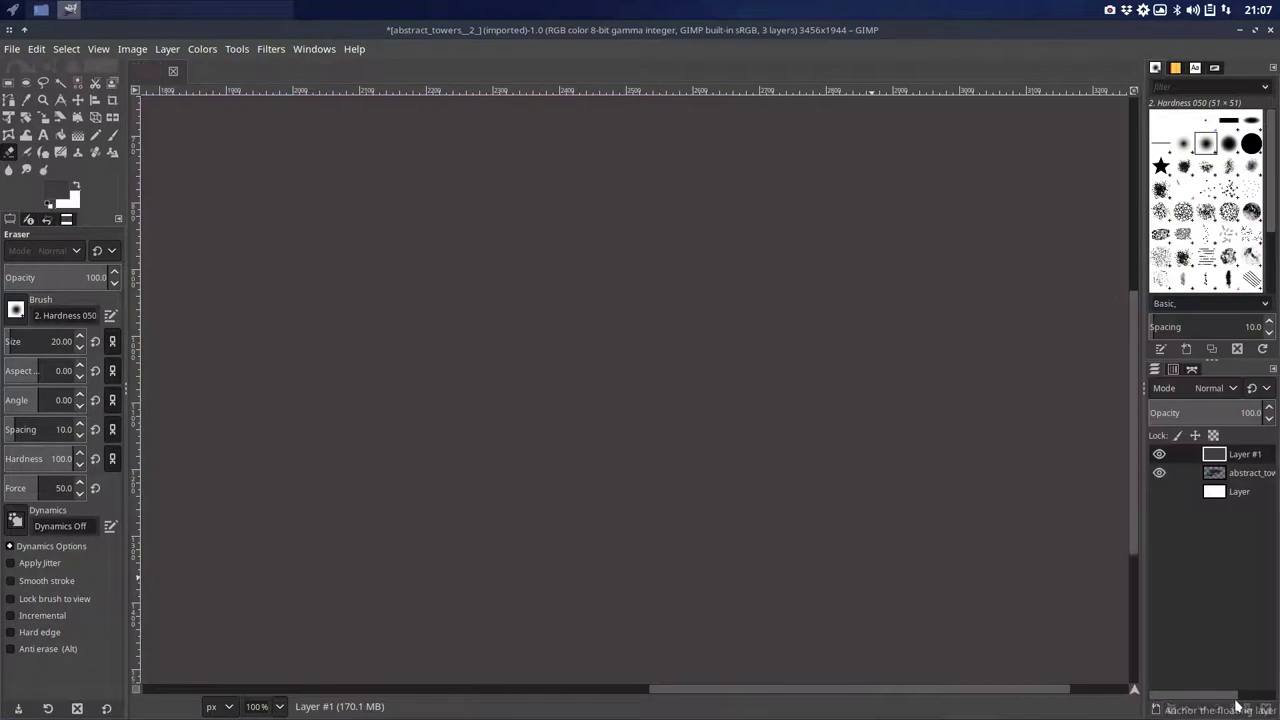
- Move the towers layer above the dark grey Layer #1, then open and cancel Layer #1's attributes
{"action": "left_click_drag", "start_coordinate": [1271, 476], "coordinate": [1250, 456]}
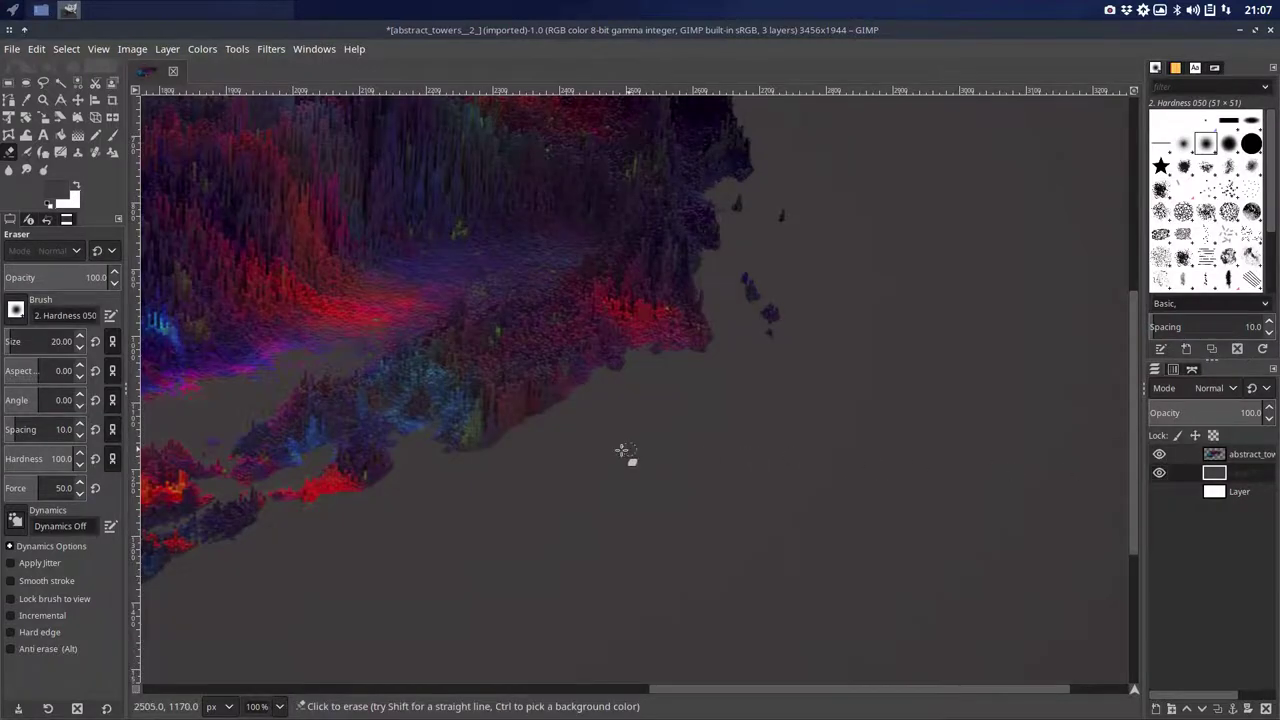
{"action": "scroll", "coordinate": [553, 429], "scroll_direction": "down", "scroll_amount": 4}
{"action": "scroll", "coordinate": [273, 391], "scroll_direction": "up", "scroll_amount": 3}
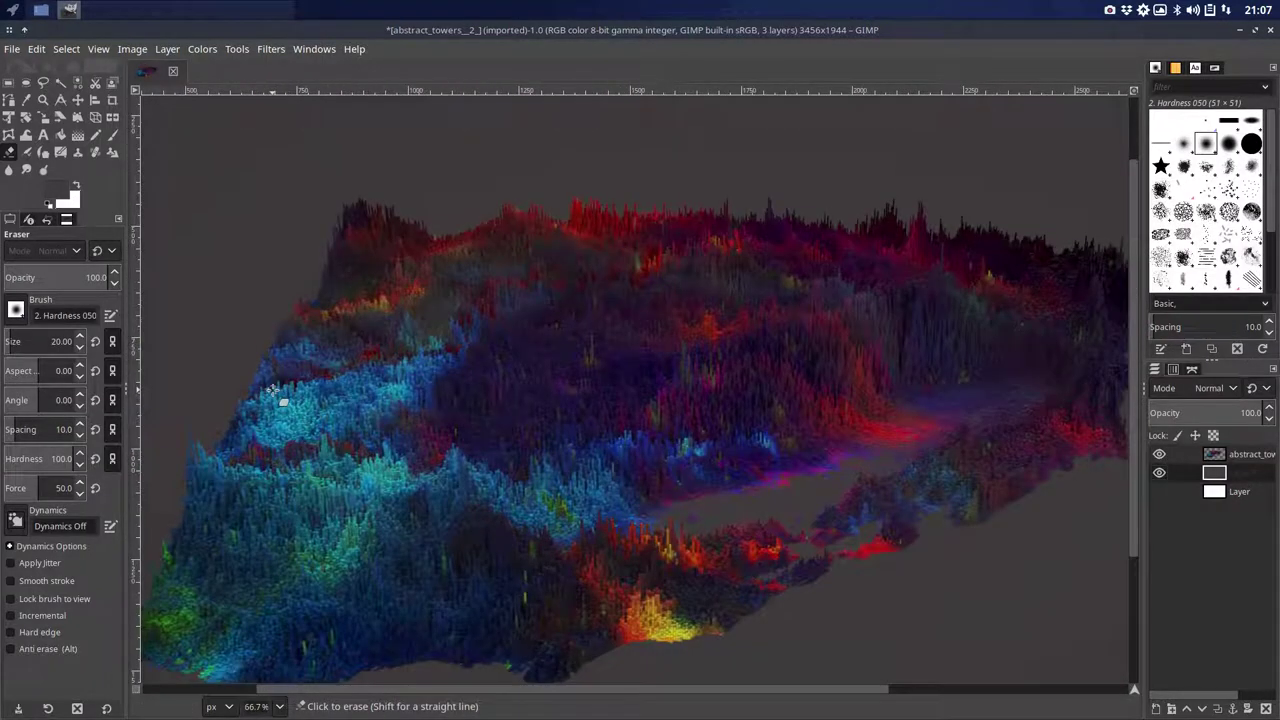
{"action": "scroll", "coordinate": [272, 390], "scroll_direction": "down", "scroll_amount": 1}
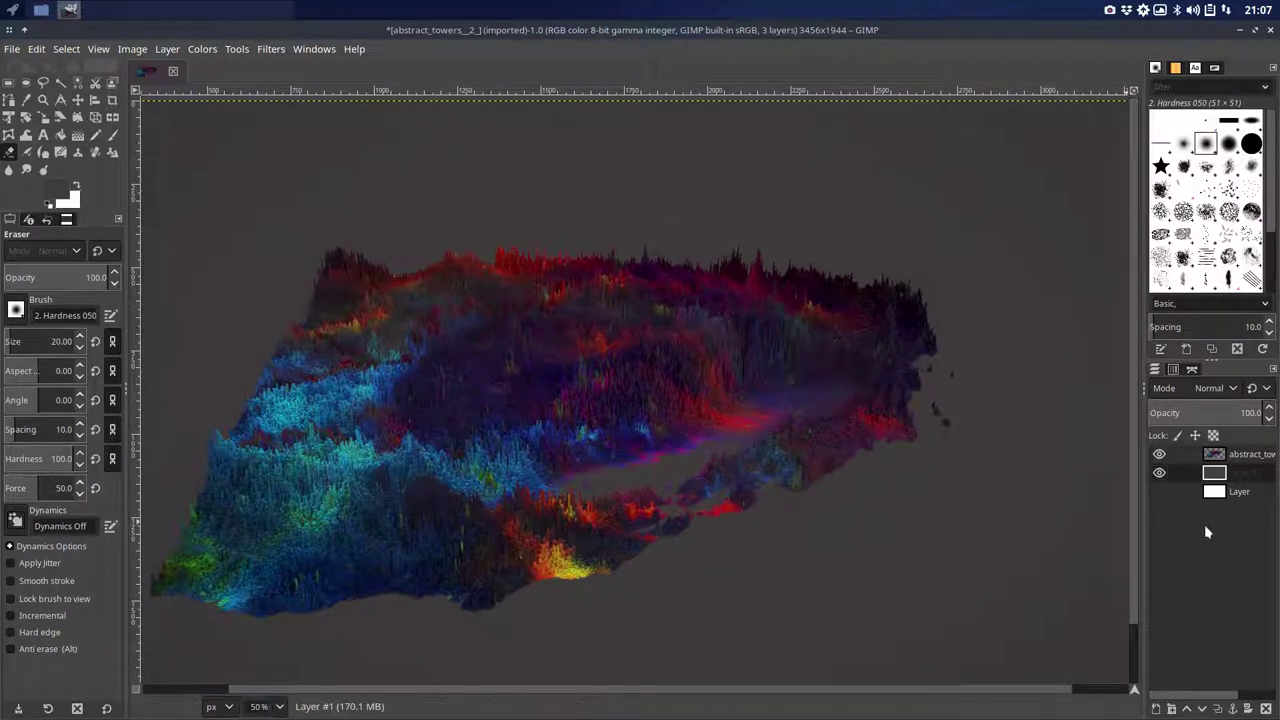
{"action": "double_click", "coordinate": [1213, 476]}
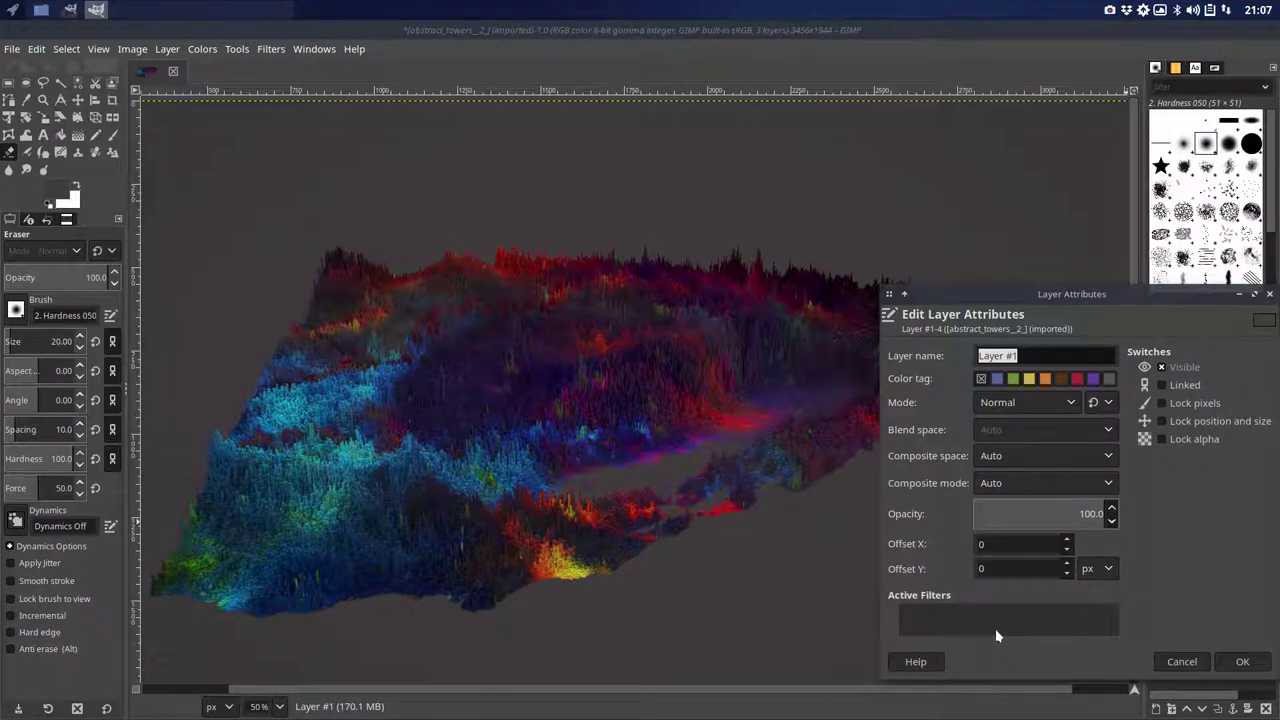
{"action": "left_click", "coordinate": [1189, 663]}
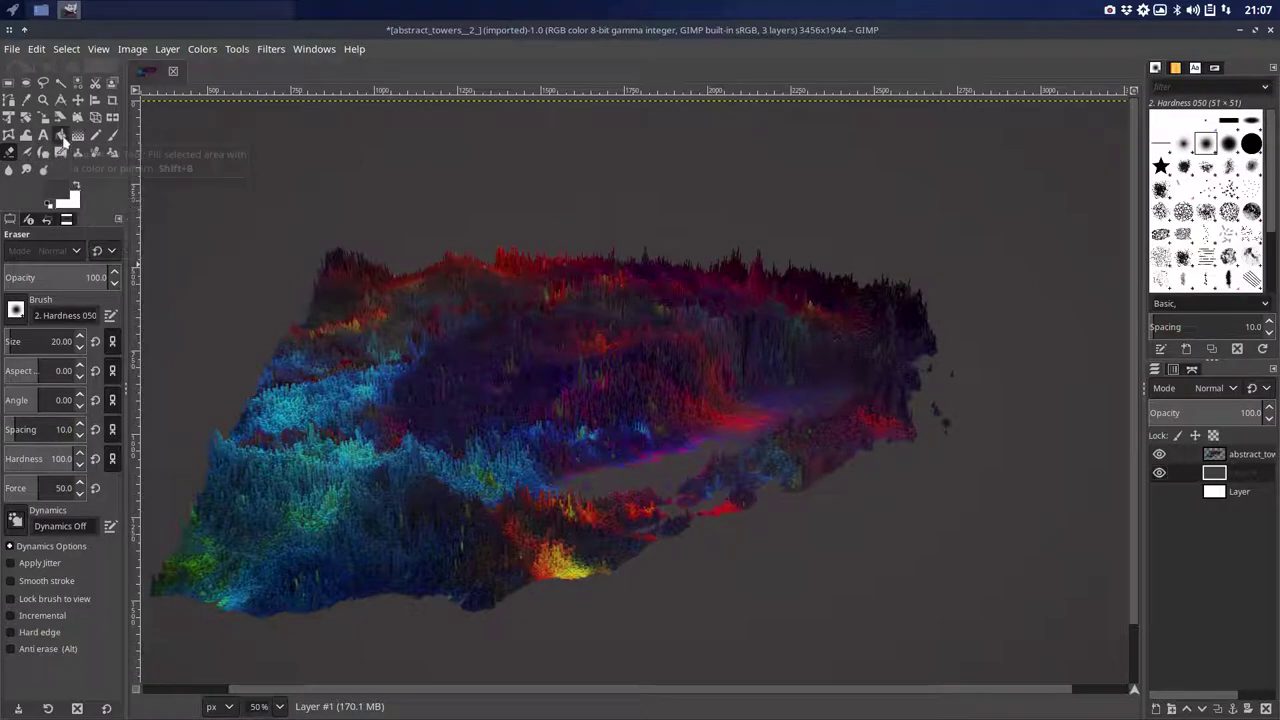
- Bucket-fill the background layer with a darker foreground grey, 2c2c2c
{"action": "left_click", "coordinate": [62, 142]}
{"action": "left_click", "coordinate": [51, 203]}
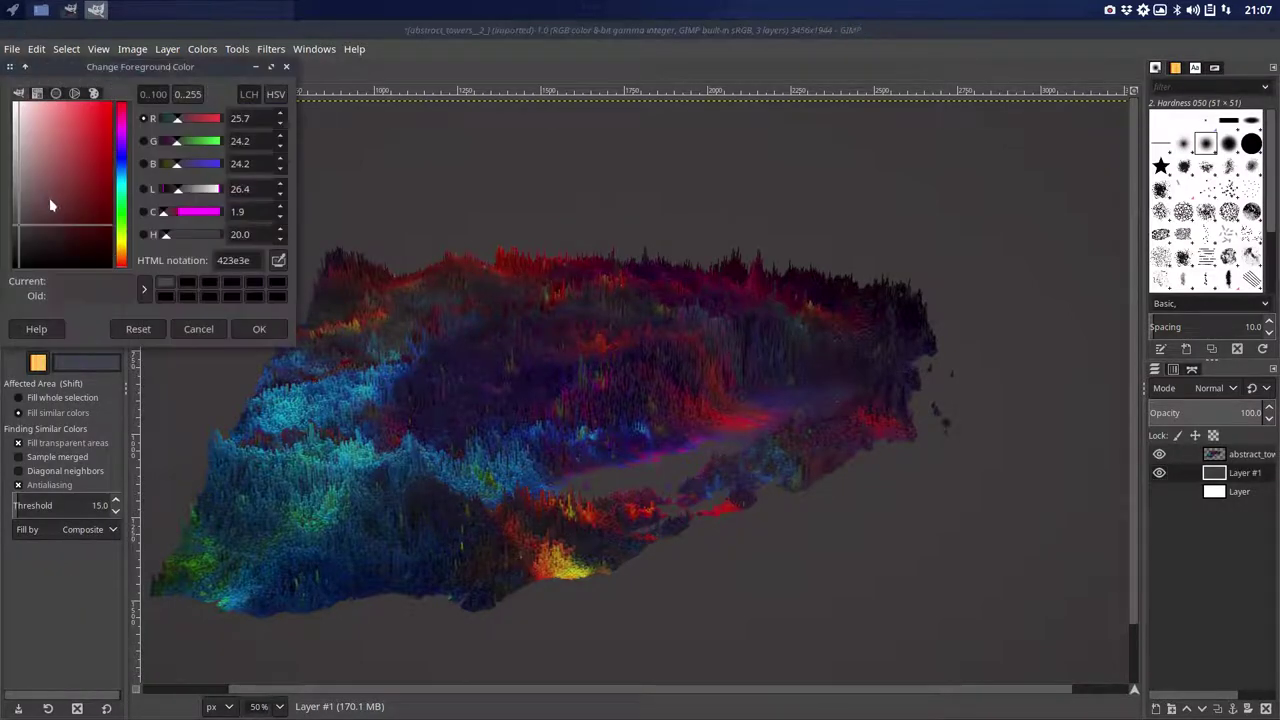
{"action": "left_click_drag", "start_coordinate": [40, 235], "coordinate": [13, 244]}
{"action": "left_click", "coordinate": [270, 335]}
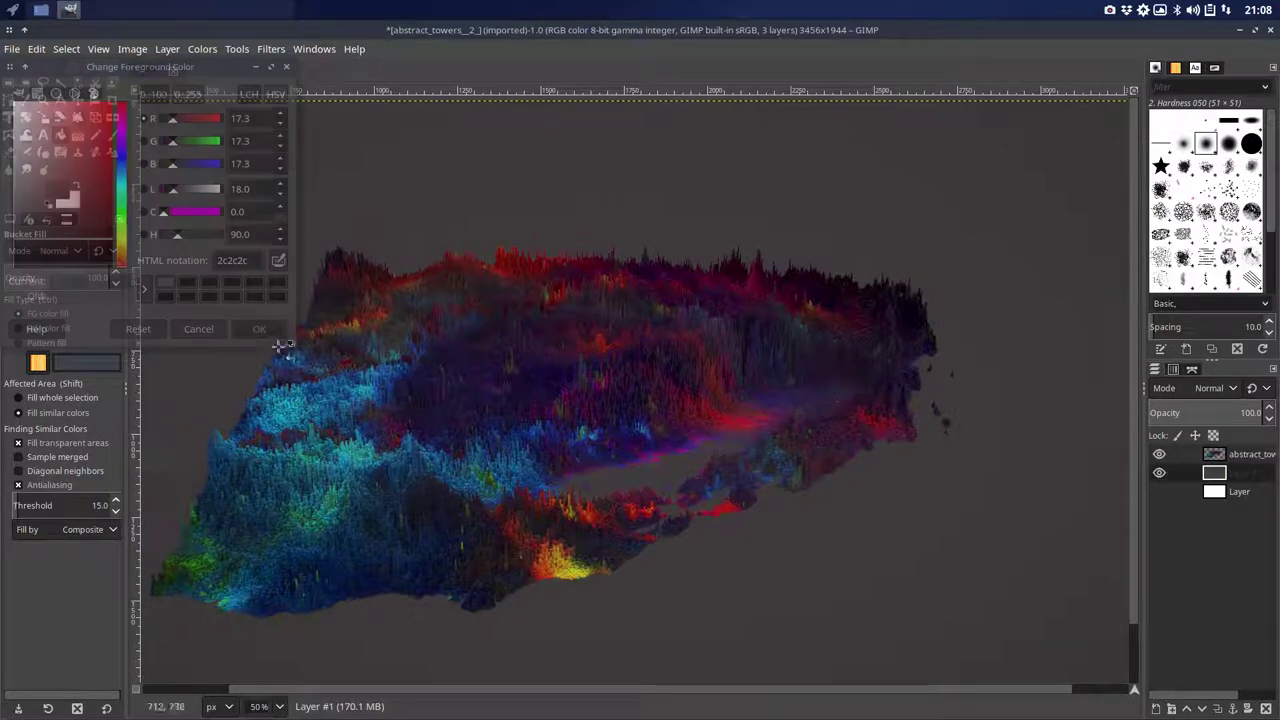
{"action": "left_click", "coordinate": [790, 195]}
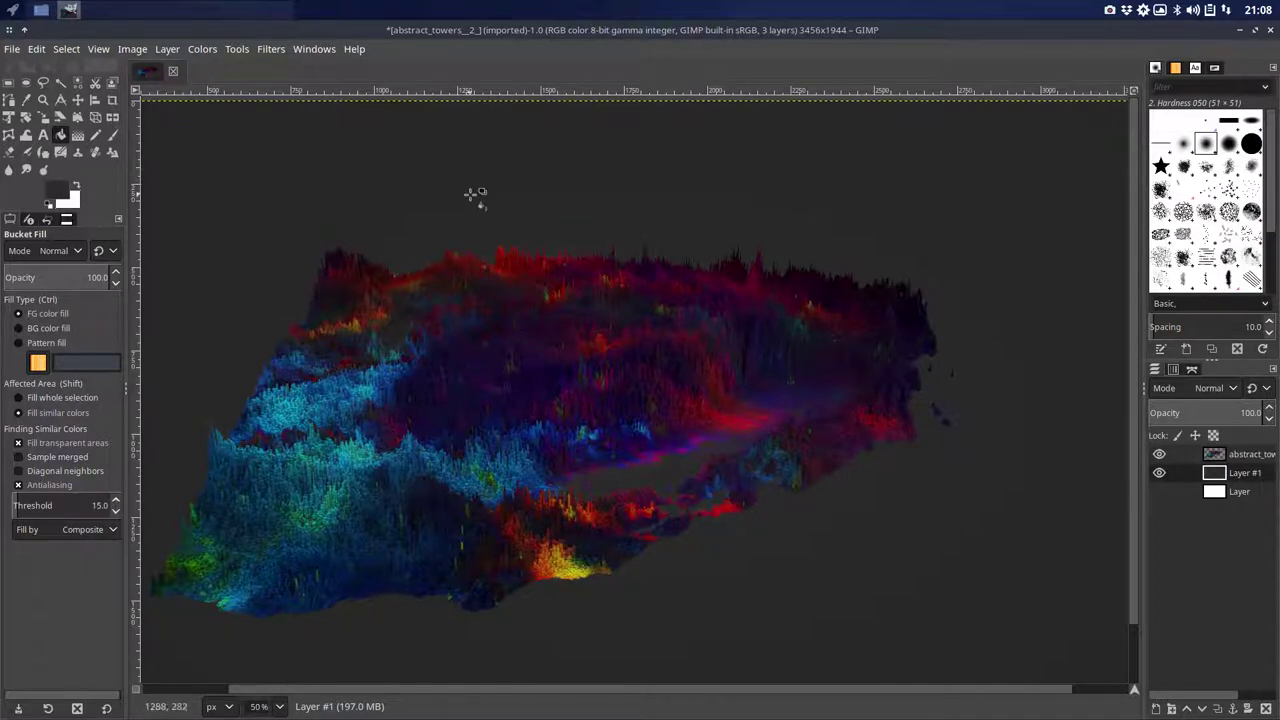
{"action": "scroll", "coordinate": [481, 208], "scroll_direction": "down", "scroll_amount": 2, "text": "ctrl"}
{"action": "scroll", "coordinate": [483, 222], "scroll_direction": "up", "scroll_amount": 2, "text": "ctrl"}
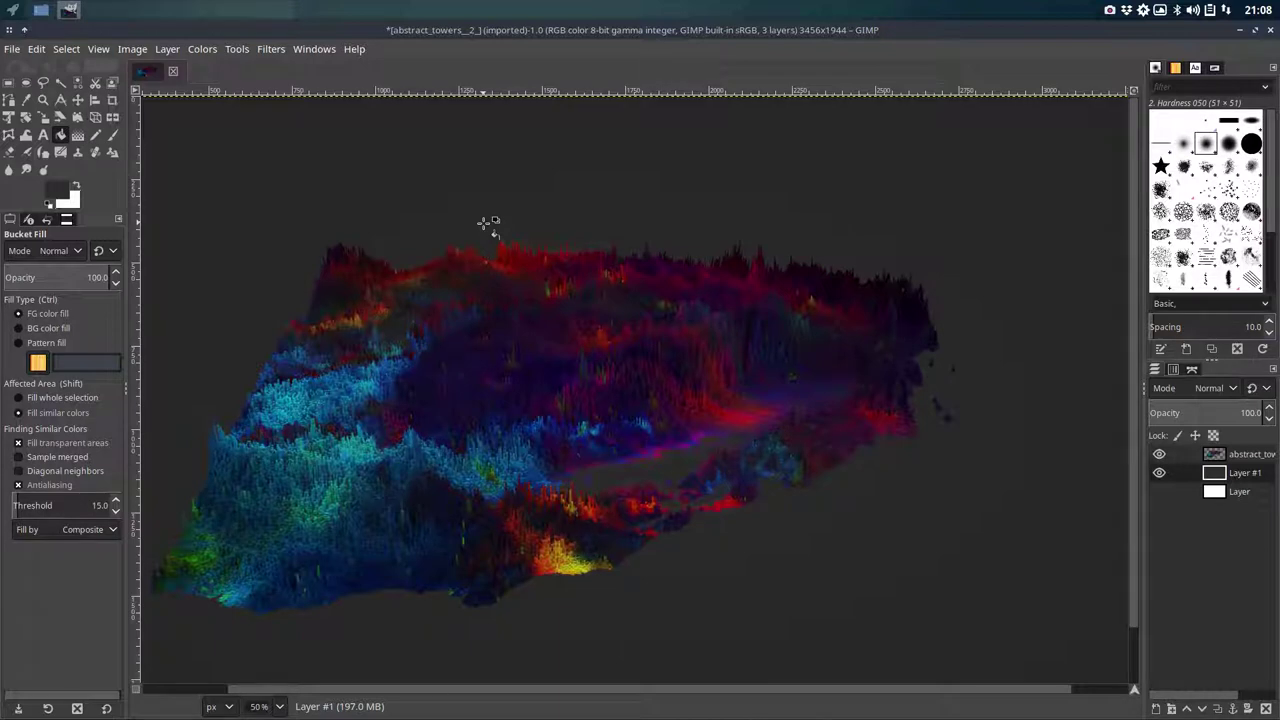
- Change the foreground to grey 373737 and refill Layer #1 with it
{"action": "left_click", "coordinate": [57, 190]}
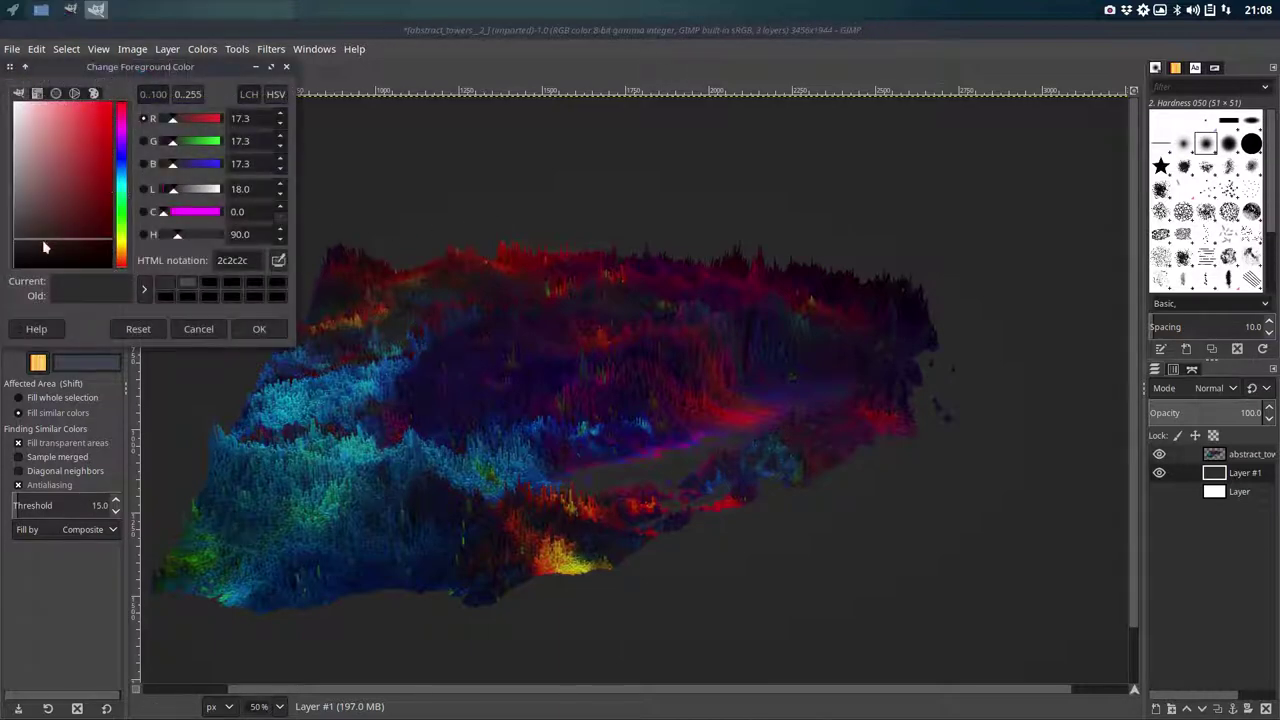
{"action": "left_click_drag", "start_coordinate": [20, 240], "coordinate": [14, 237]}
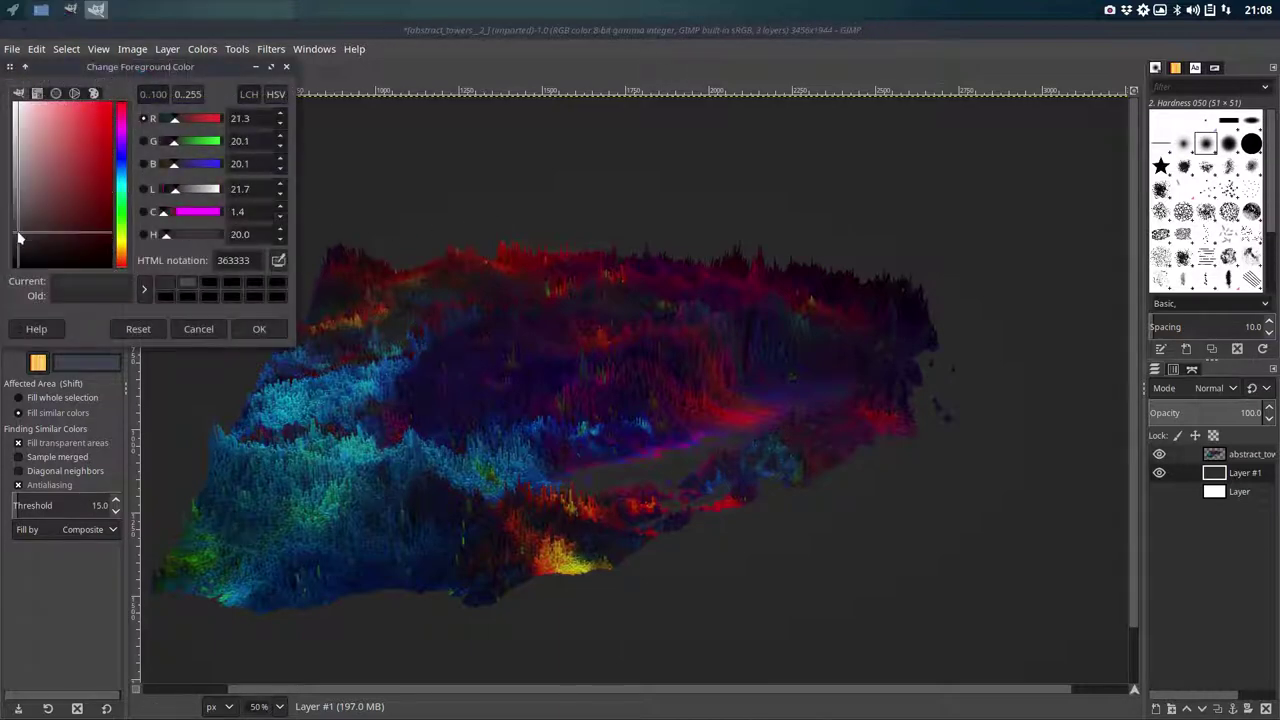
{"action": "left_click", "coordinate": [259, 330]}
{"action": "left_click", "coordinate": [275, 313]}
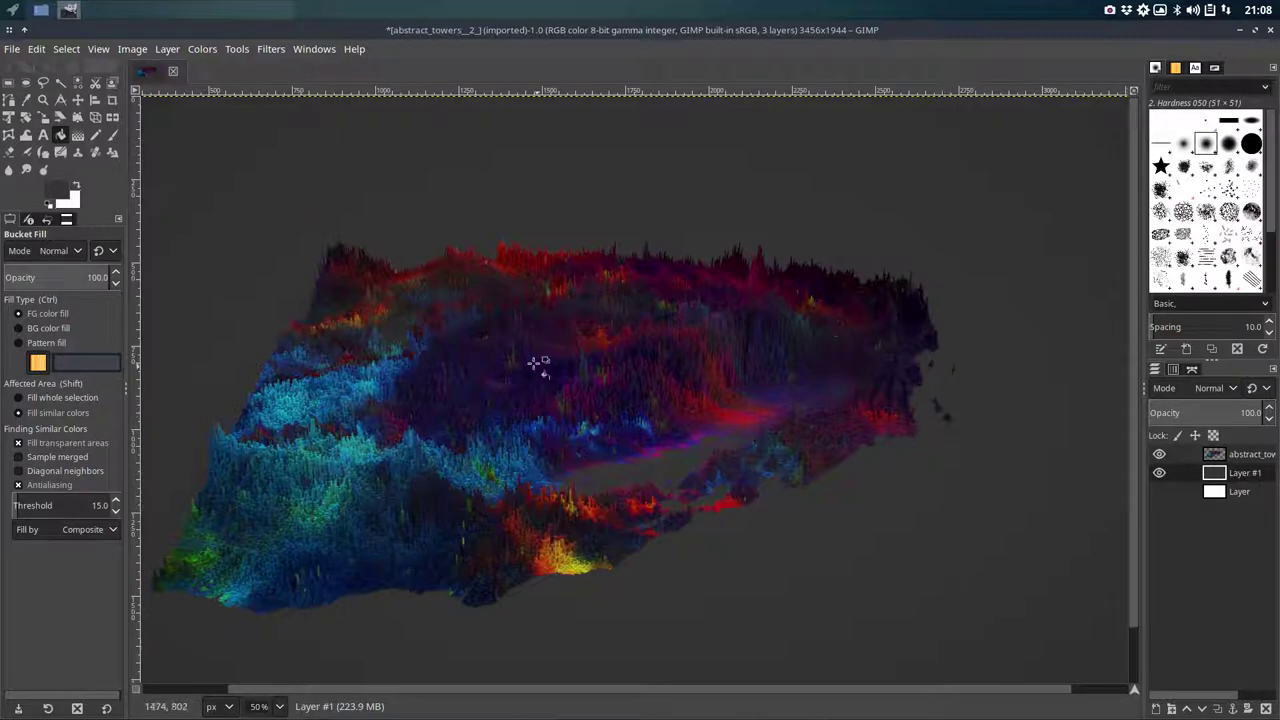
{"action": "scroll", "coordinate": [484, 327], "scroll_direction": "down", "scroll_amount": 2}
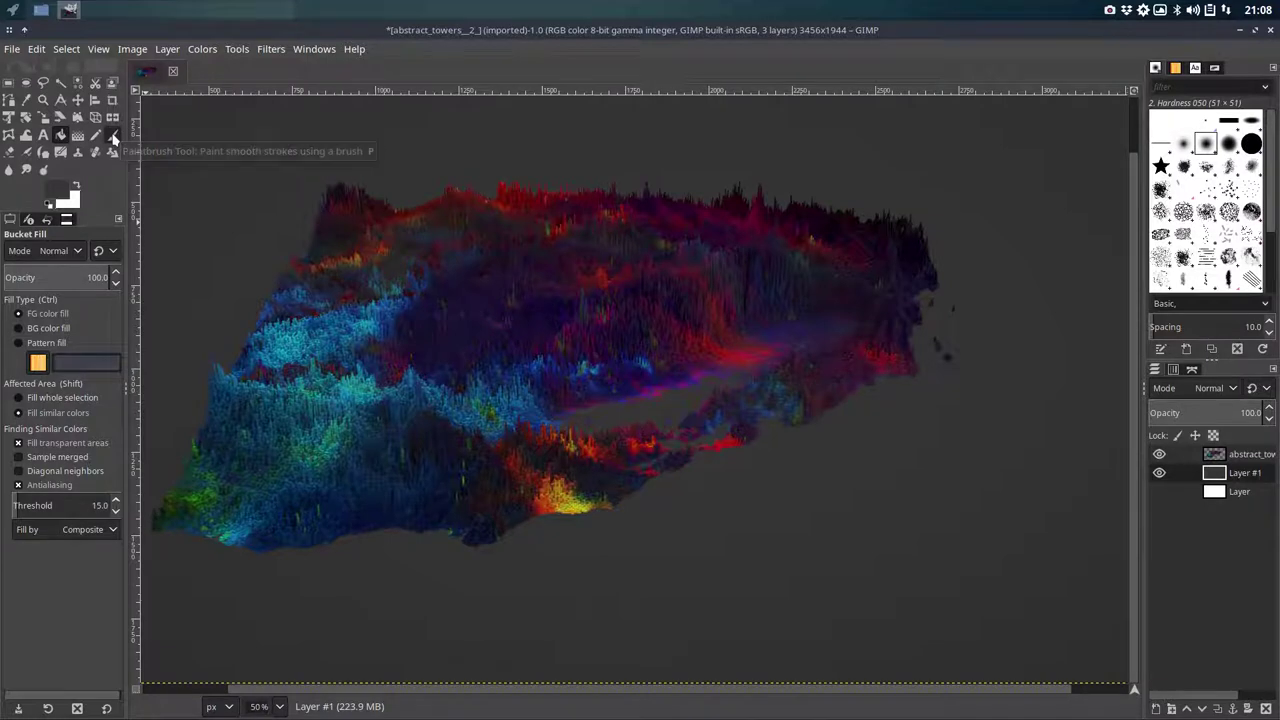
- Use the Paintbrush on the abstract_towers layer, zoomed in on its right edge, with Ctrl for colour picking
{"action": "left_click", "coordinate": [113, 139]}
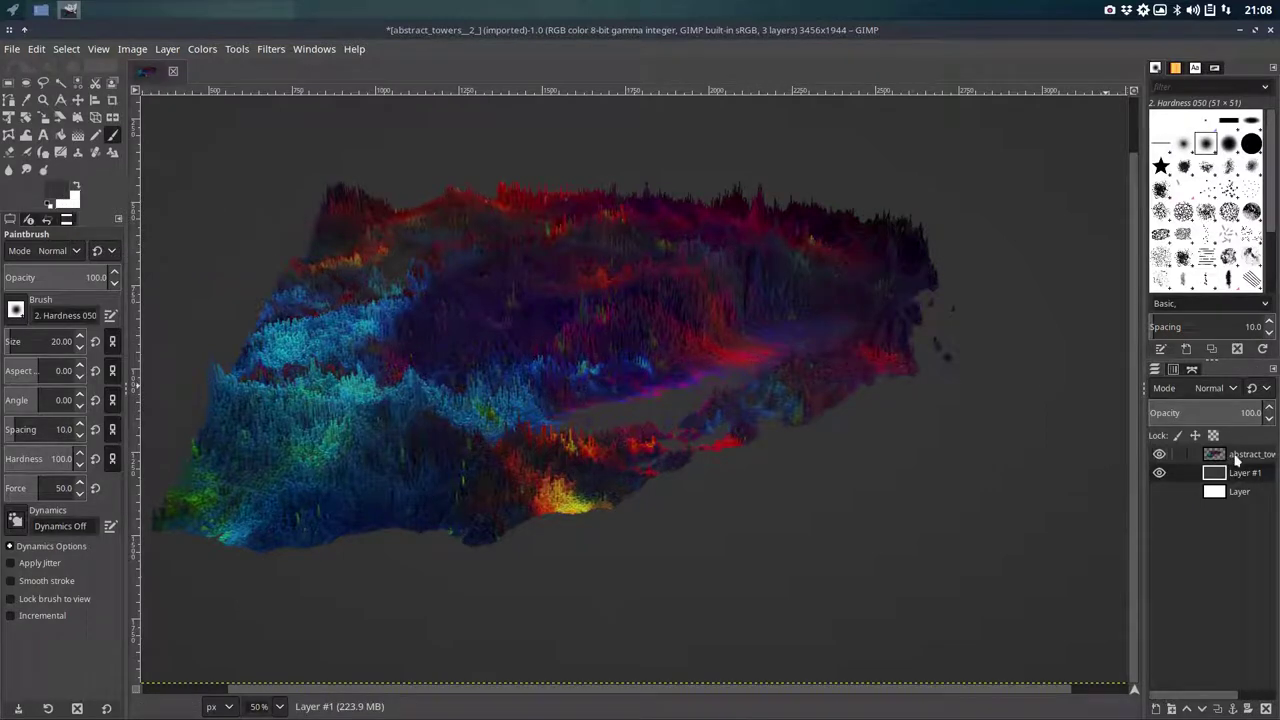
{"action": "left_click", "coordinate": [1248, 456]}
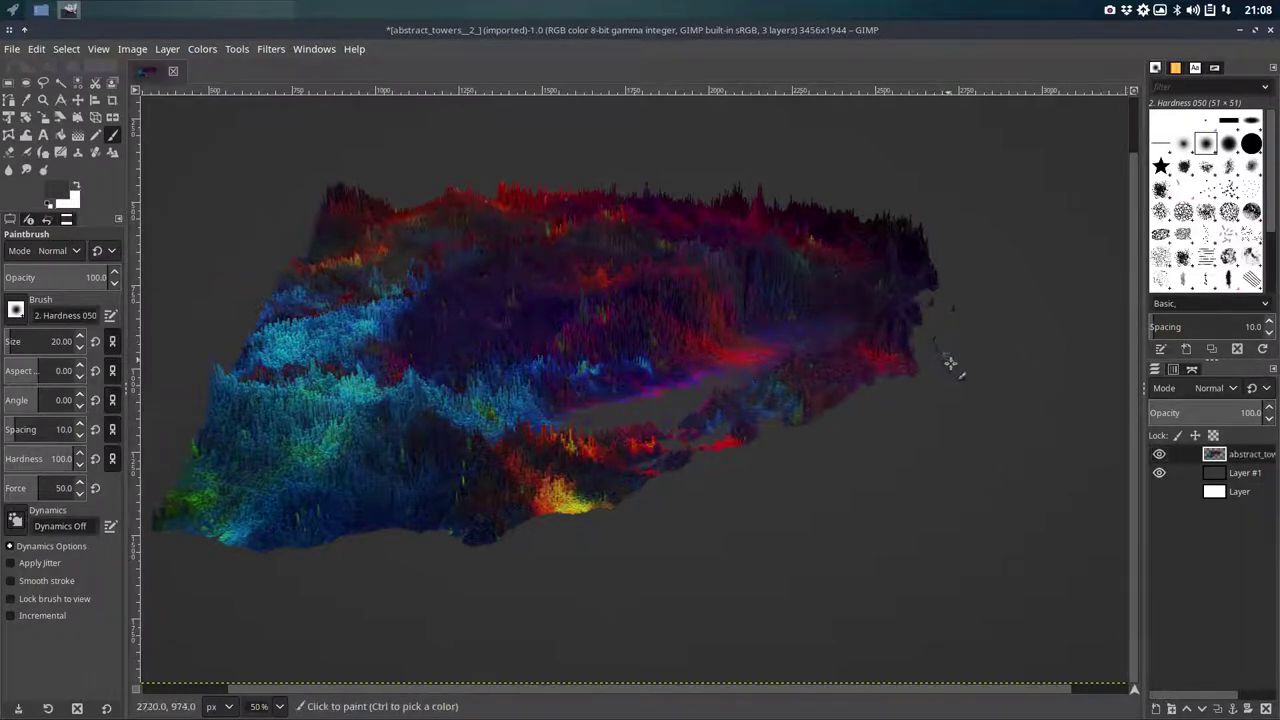
{"action": "left_click", "coordinate": [931, 298]}
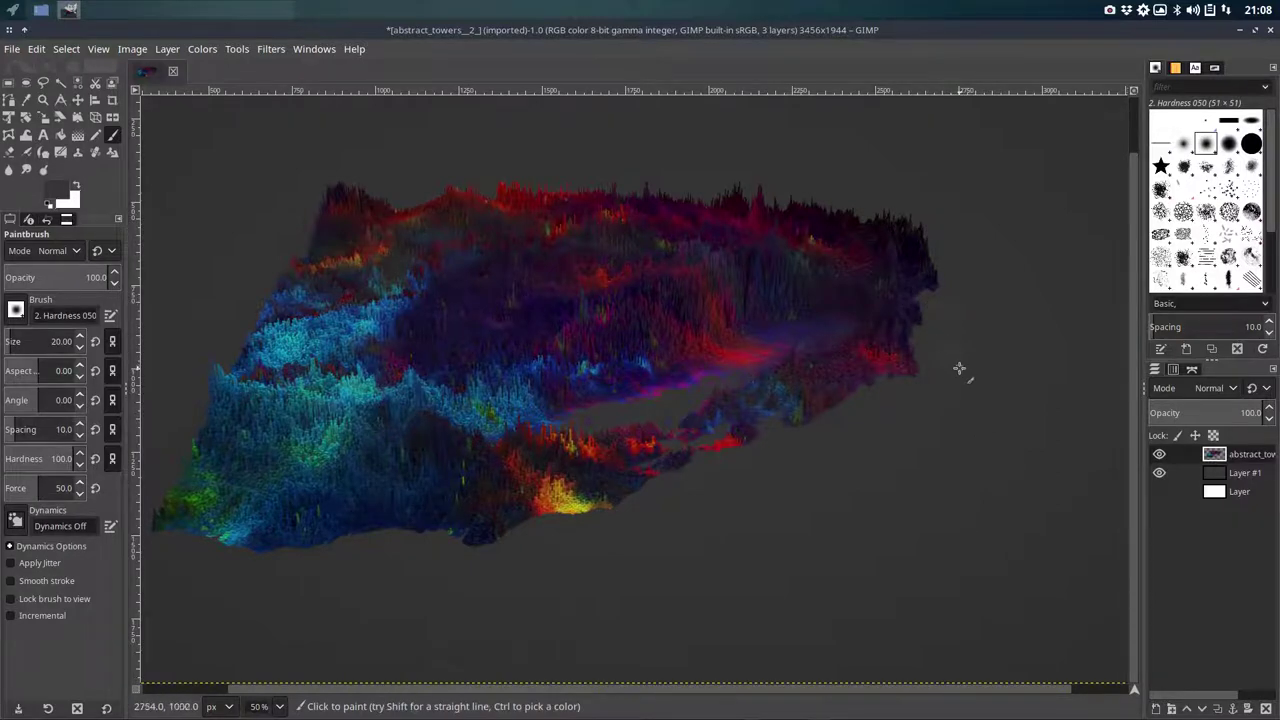
{"action": "scroll", "coordinate": [951, 330], "scroll_direction": "up", "scroll_amount": 3}
{"action": "scroll", "coordinate": [951, 332], "scroll_direction": "up", "scroll_amount": 2}
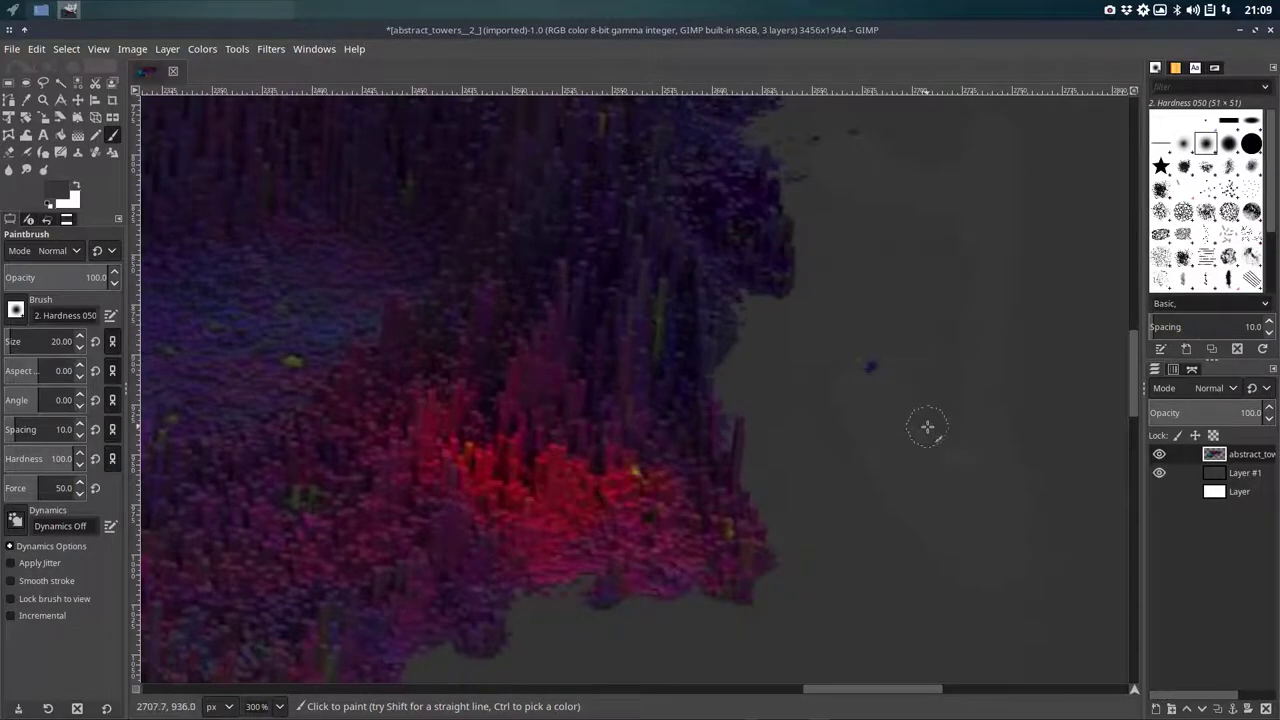
{"action": "key", "text": "ctrl"}
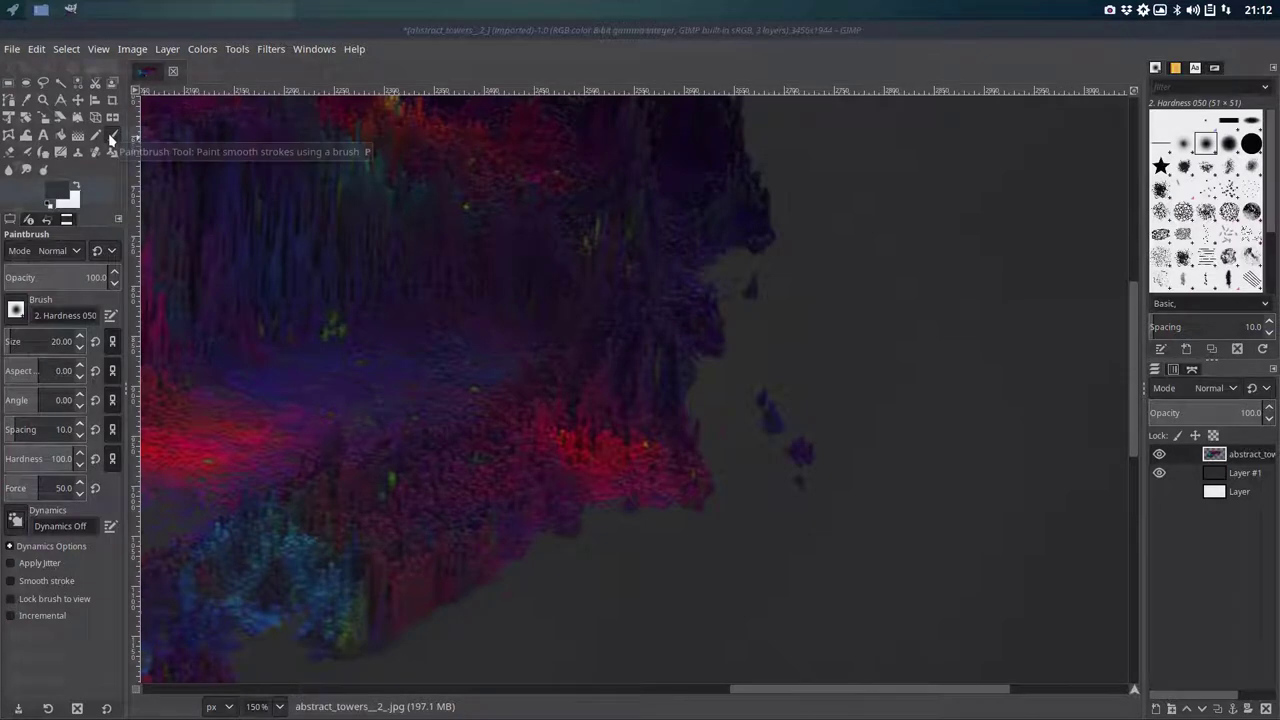
- Set the foreground colour to 292929 and brush grey over the purple specks beside the right edge
{"action": "left_click", "coordinate": [61, 194]}
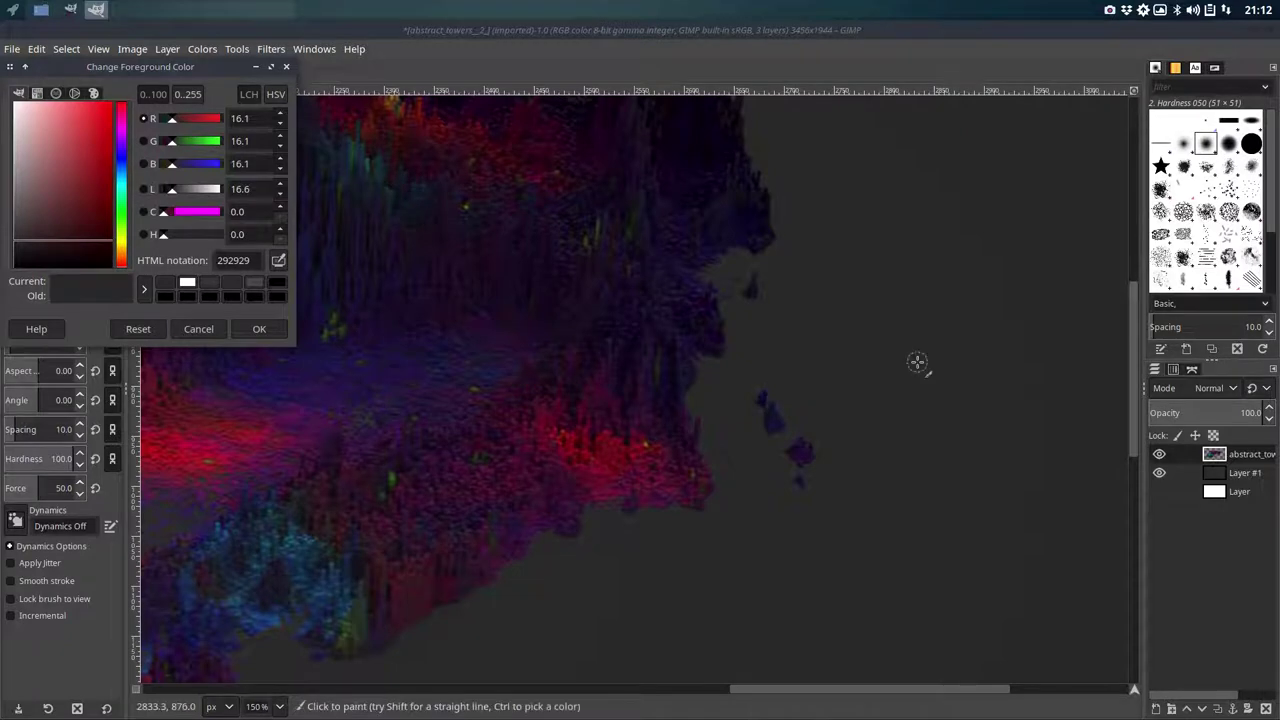
{"action": "left_click", "coordinate": [257, 329]}
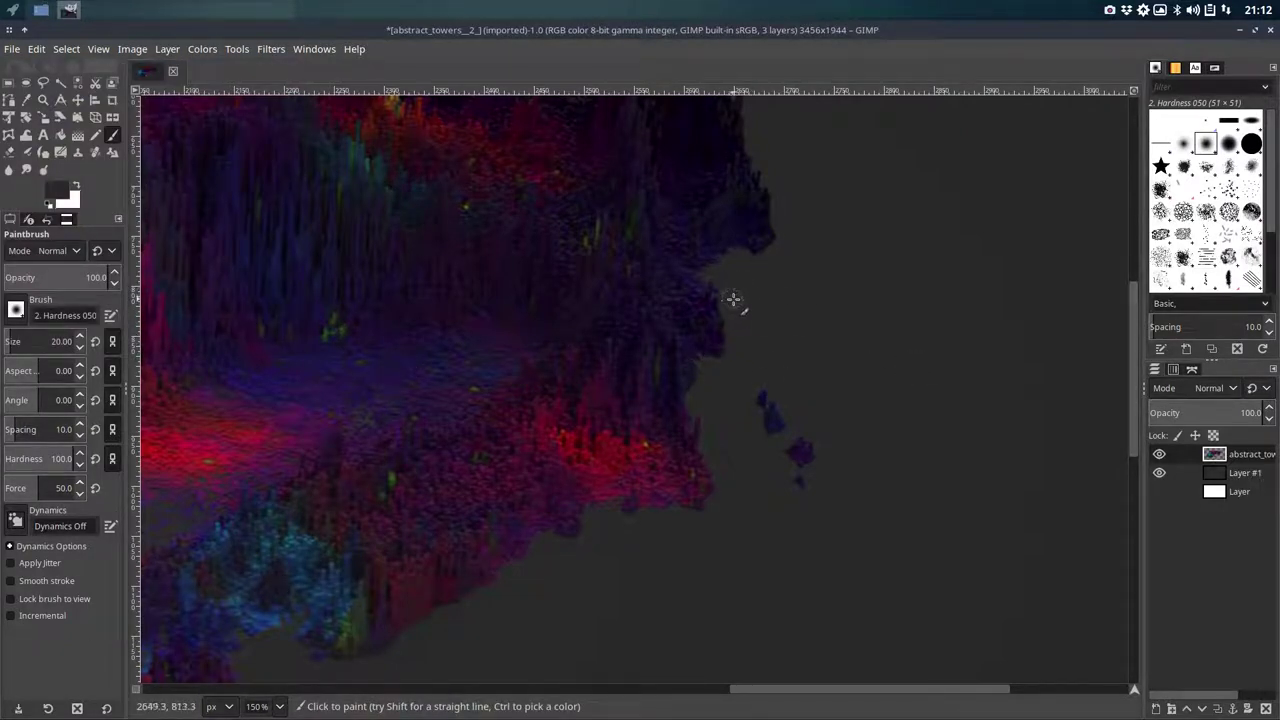
{"action": "left_click_drag", "start_coordinate": [770, 398], "coordinate": [762, 411]}
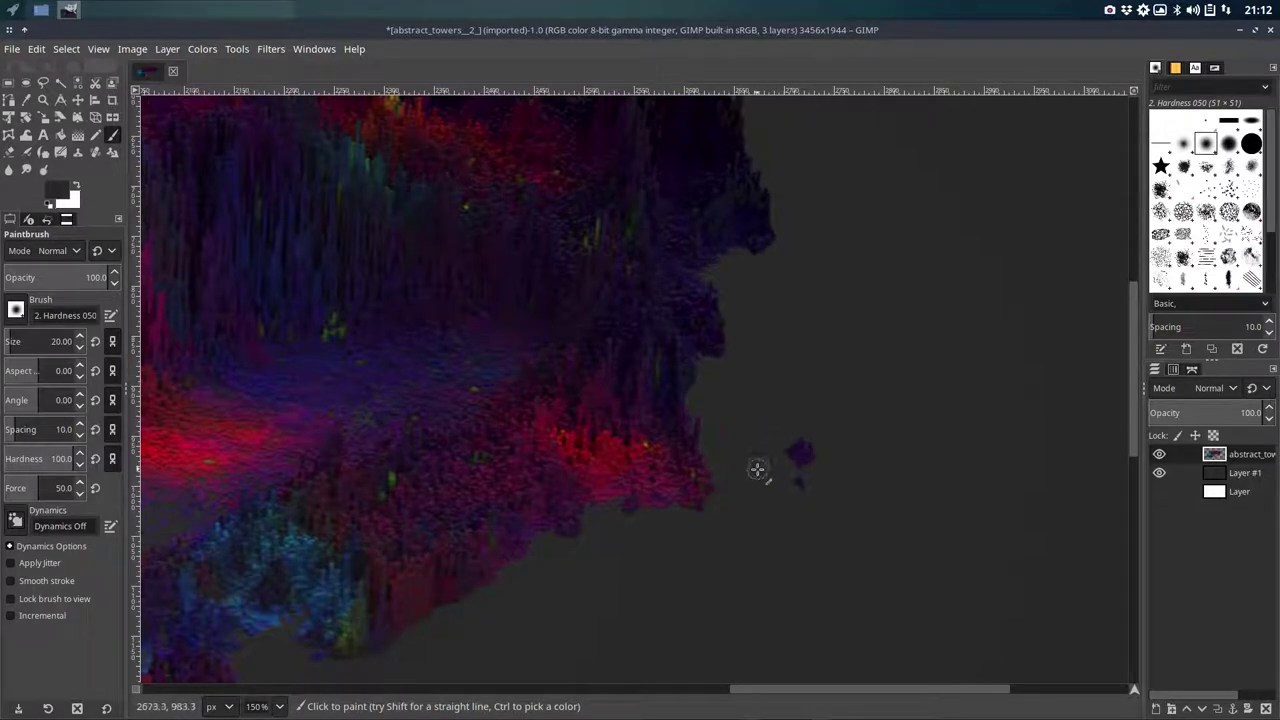
{"action": "left_click_drag", "start_coordinate": [794, 451], "coordinate": [799, 467]}
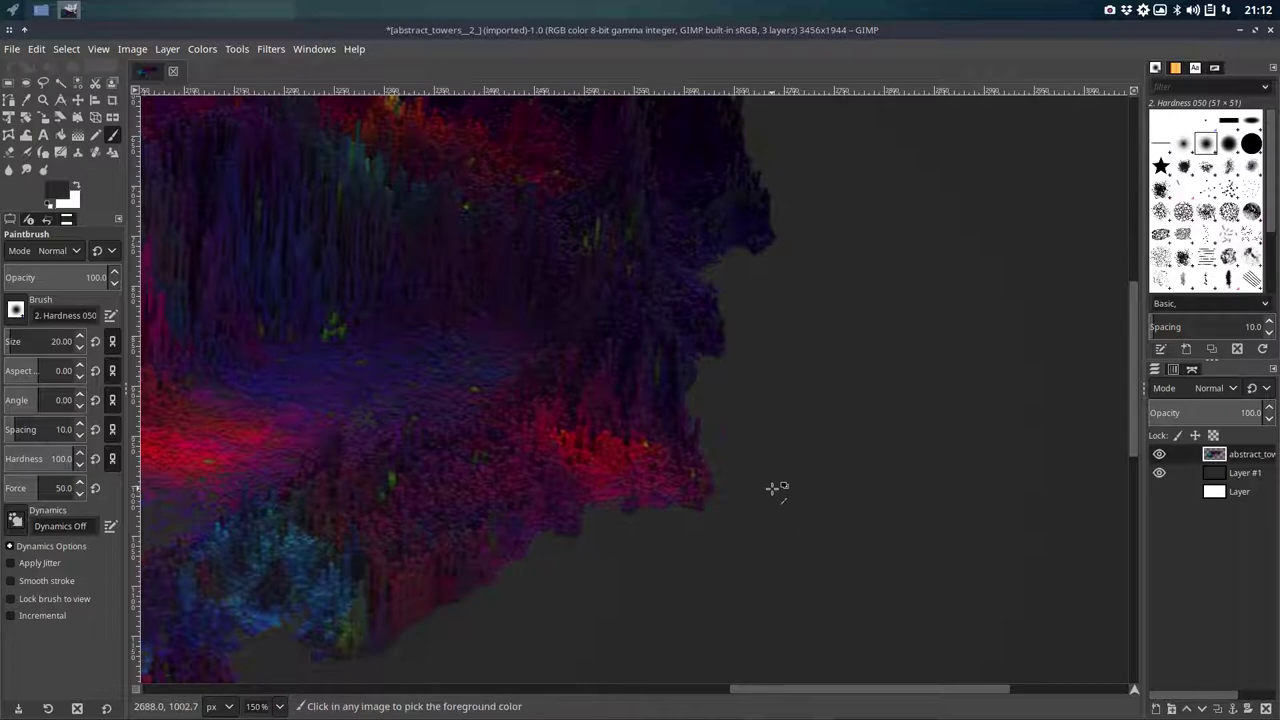
{"action": "scroll", "coordinate": [771, 491], "scroll_direction": "down", "scroll_amount": 2, "text": "ctrl"}
{"action": "scroll", "coordinate": [700, 490], "scroll_direction": "down", "scroll_amount": 2}
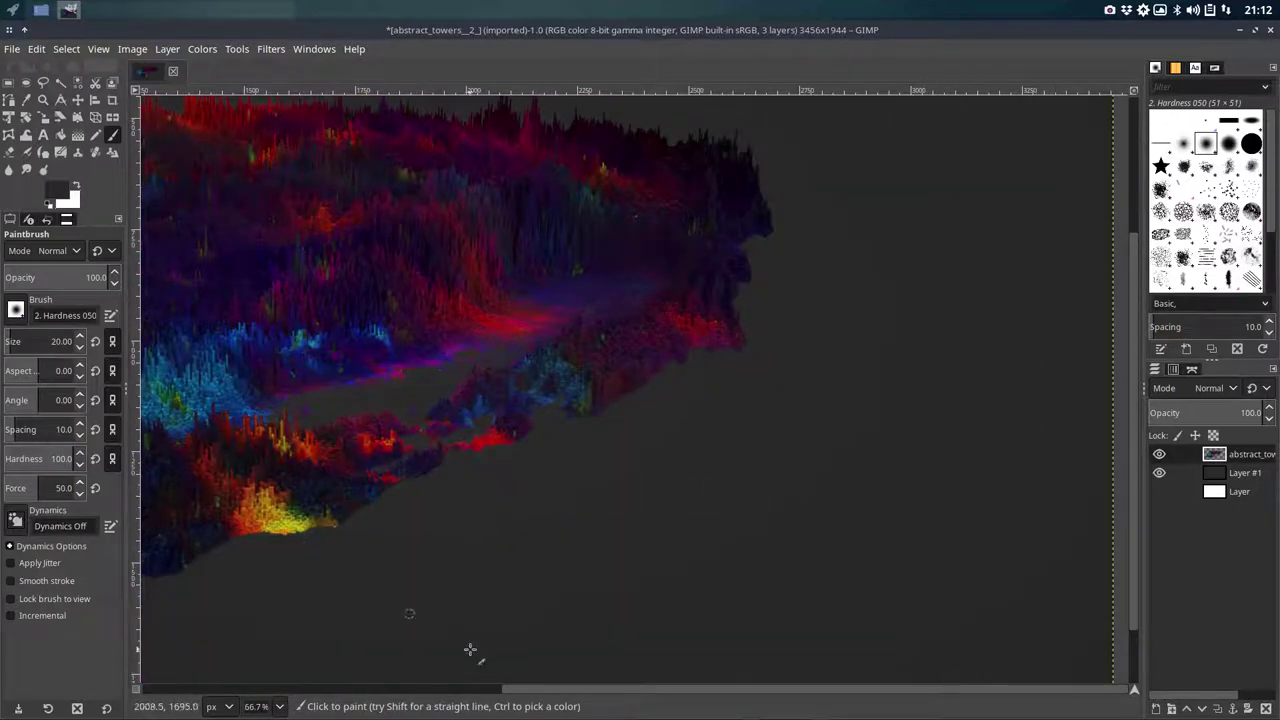
{"action": "left_click_drag", "start_coordinate": [571, 690], "coordinate": [183, 669]}
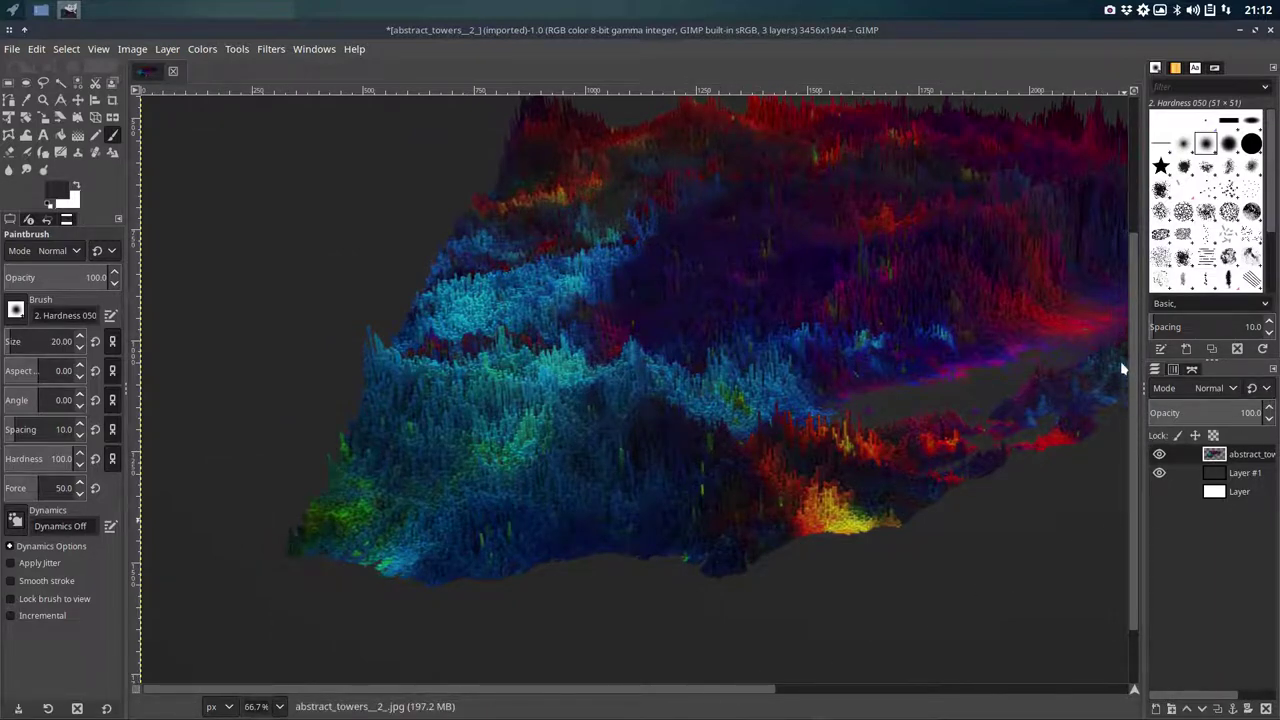
{"action": "scroll", "coordinate": [1118, 350], "scroll_direction": "up", "scroll_amount": 2}
{"action": "scroll", "coordinate": [1110, 320], "scroll_direction": "up", "scroll_amount": 2}
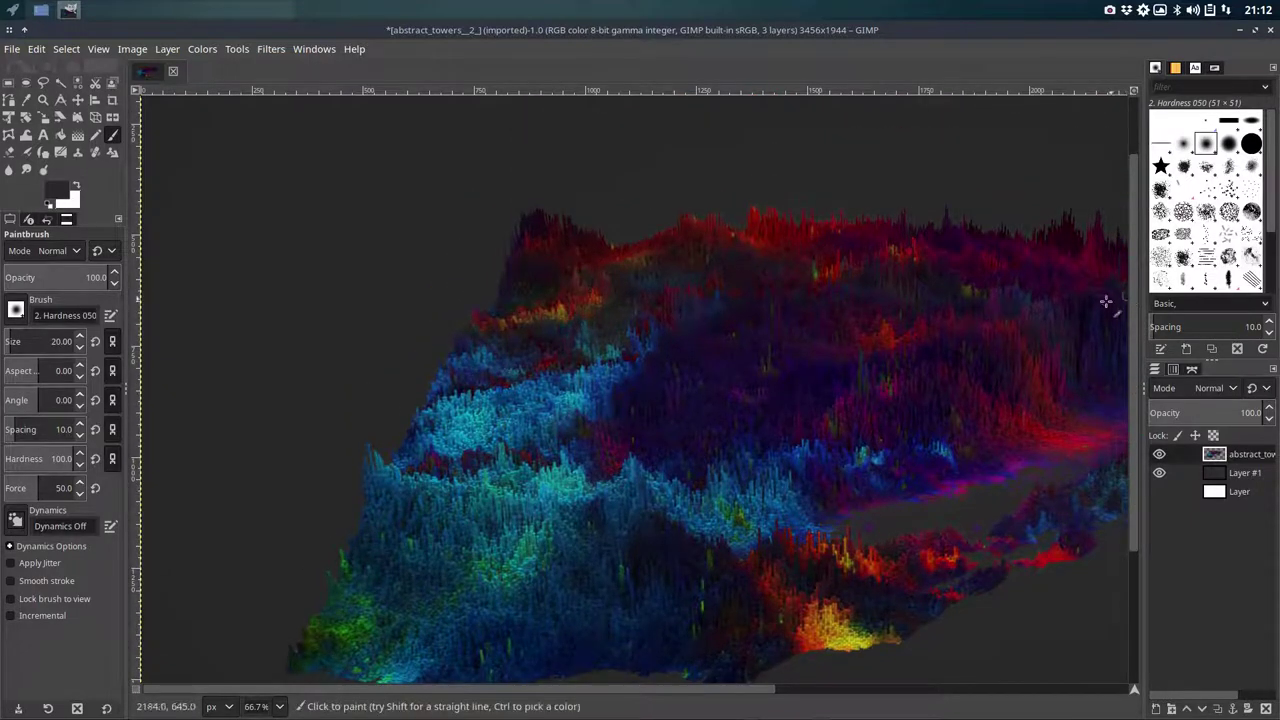
{"action": "mouse_move", "coordinate": [572, 689]}
{"action": "left_mouse_down"}
{"action": "mouse_move", "coordinate": [828, 679]}
{"action": "mouse_move", "coordinate": [963, 691]}
{"action": "left_mouse_up"}
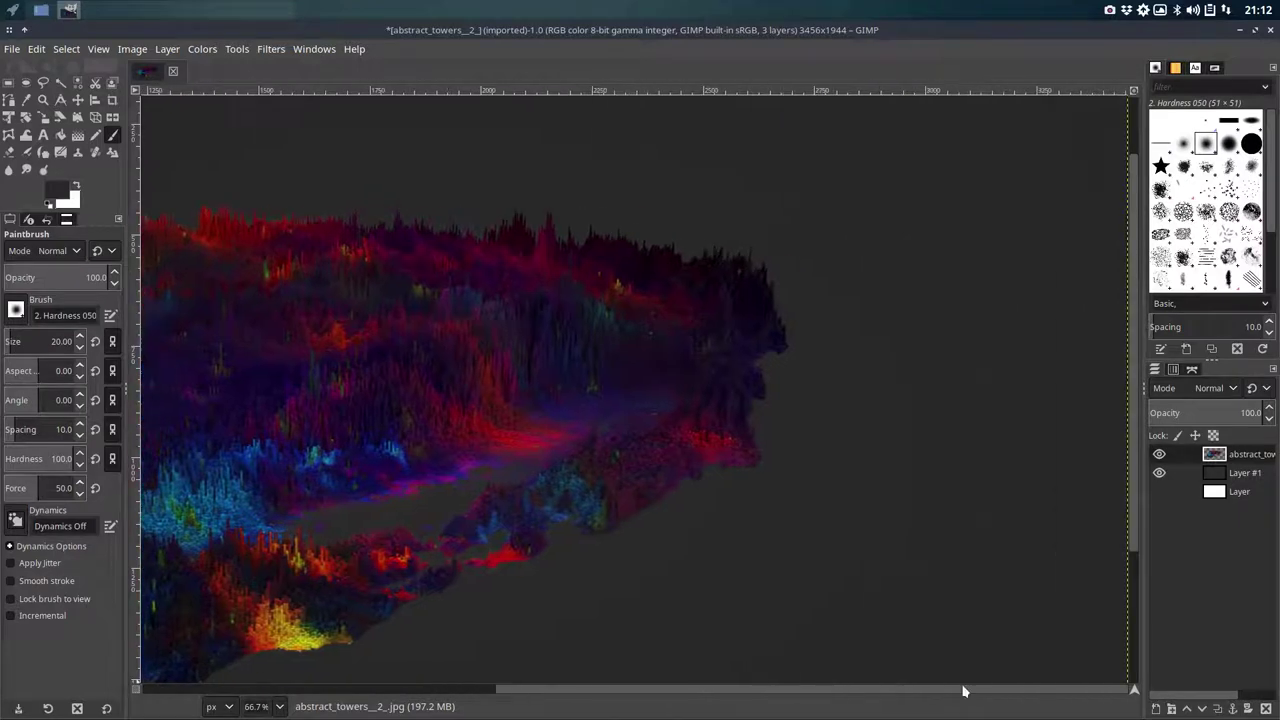